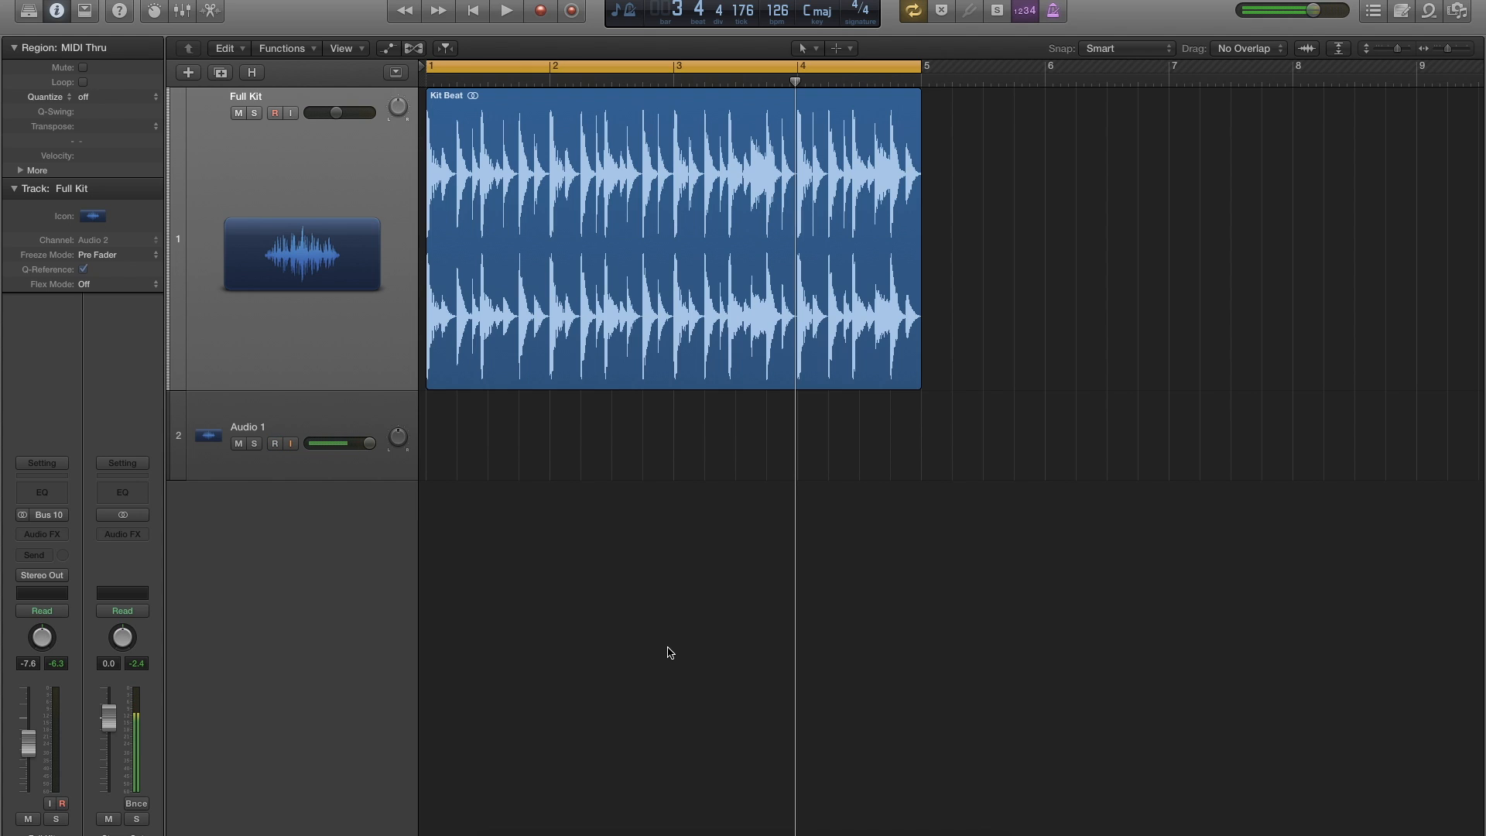
- Audition the Kit Beat loop and select the Full Kit track
key(space)
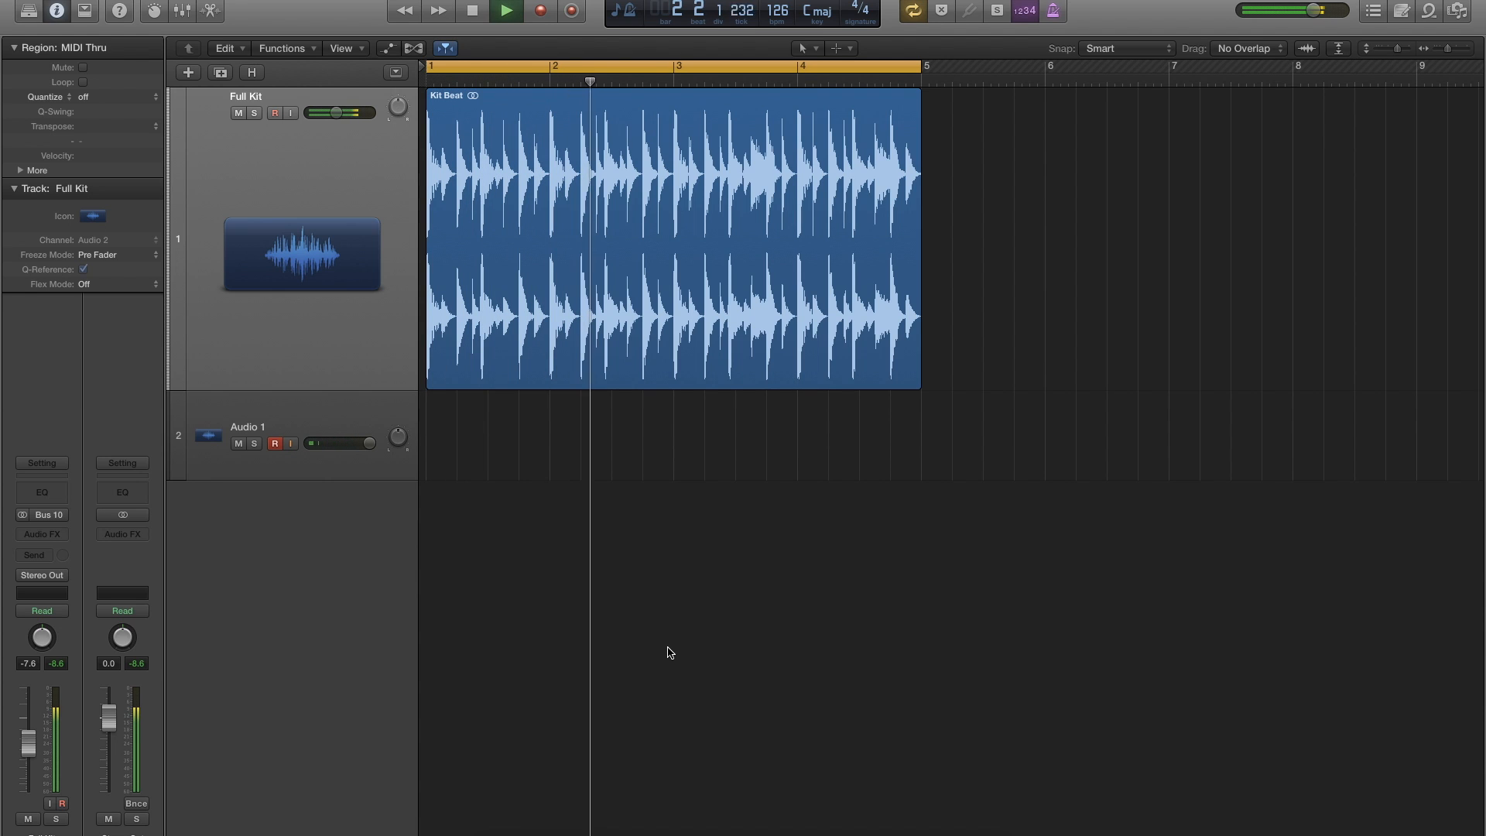
key(space)
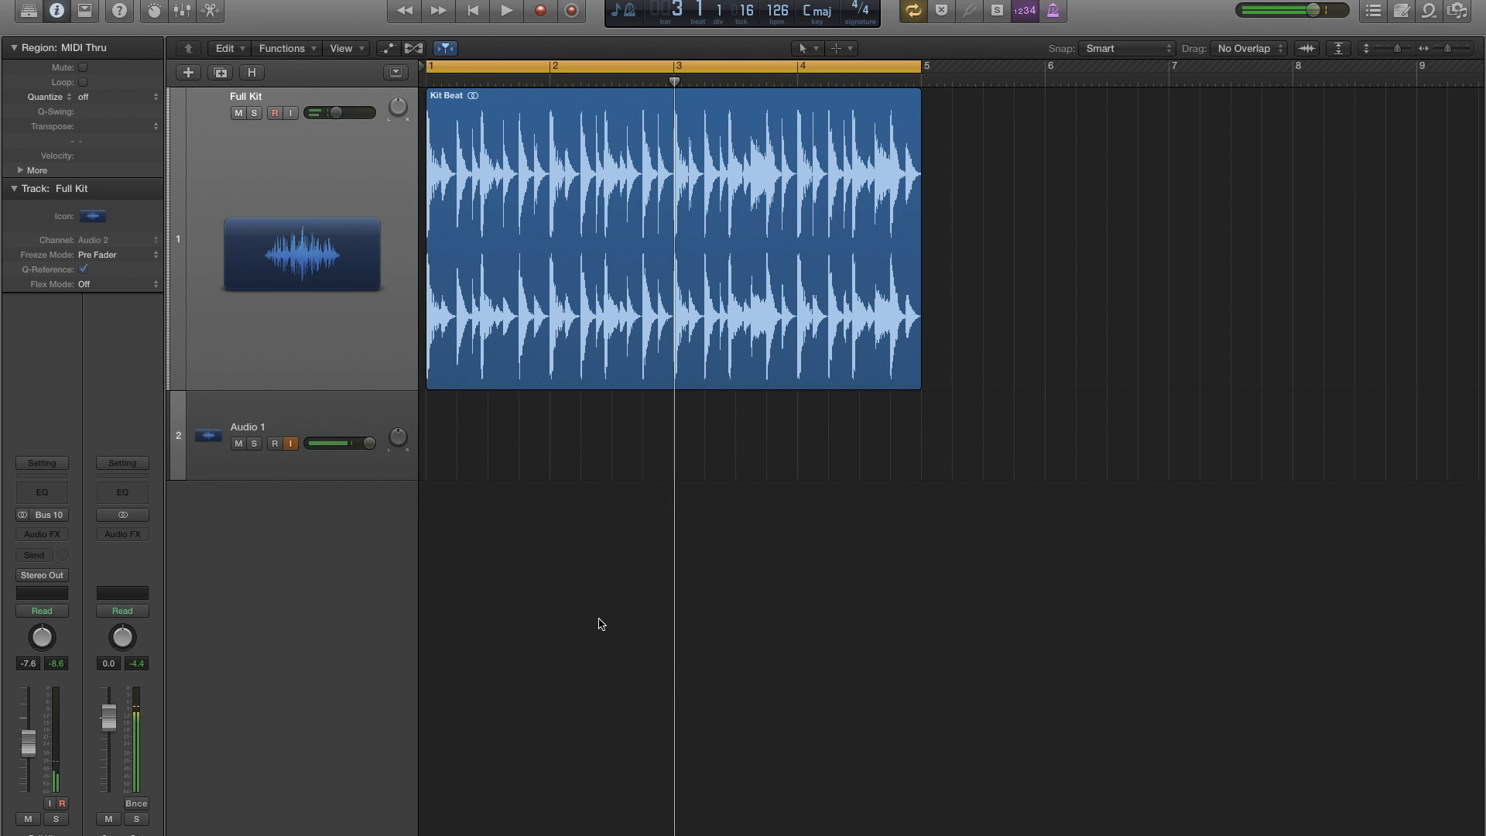
click(239, 304)
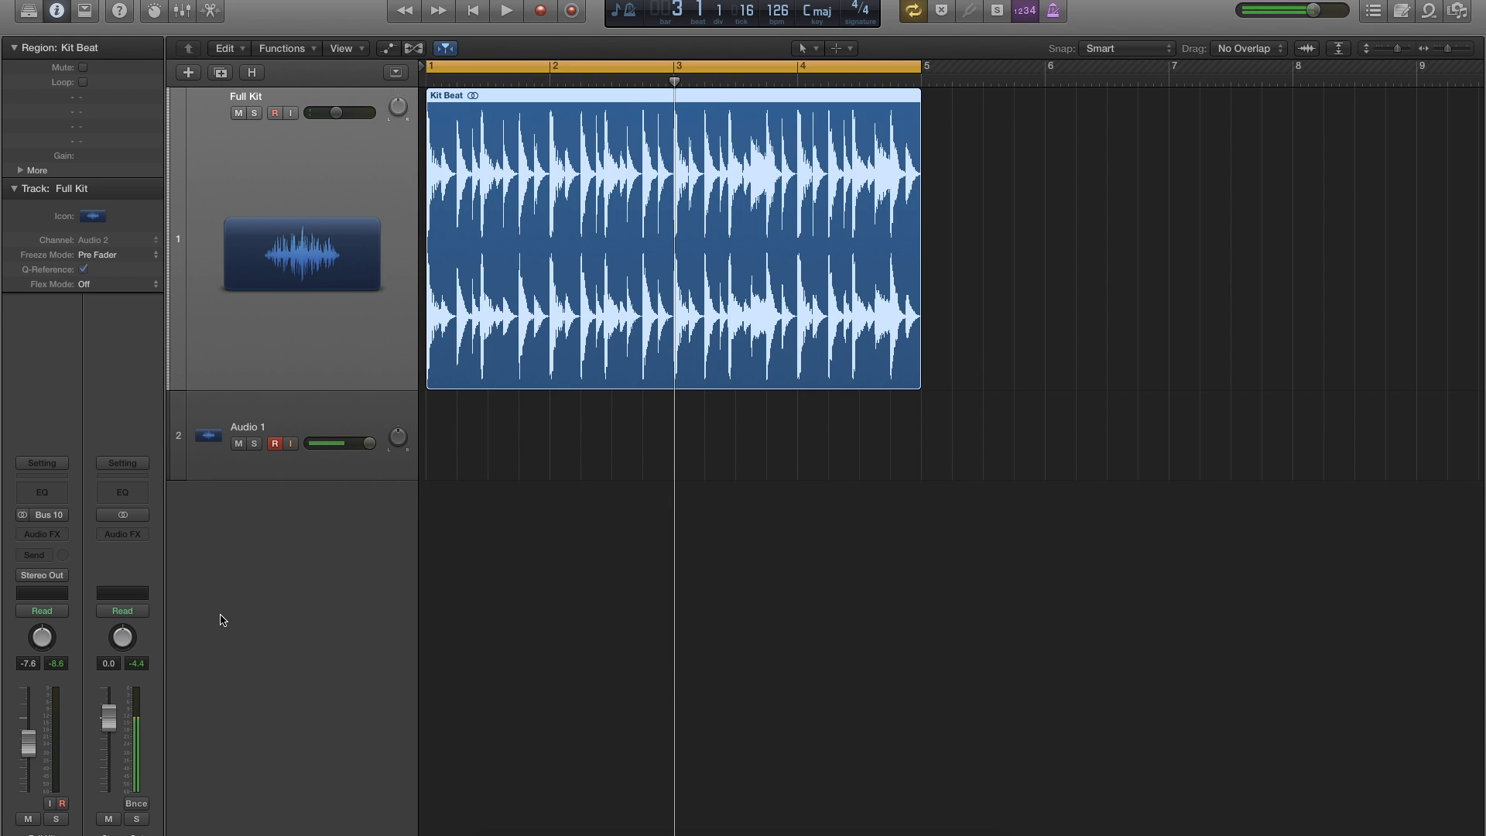
- Add a Bus 3 send to the Full Kit channel strip and raise its send level
click(42, 558)
mouse_move(67, 630)
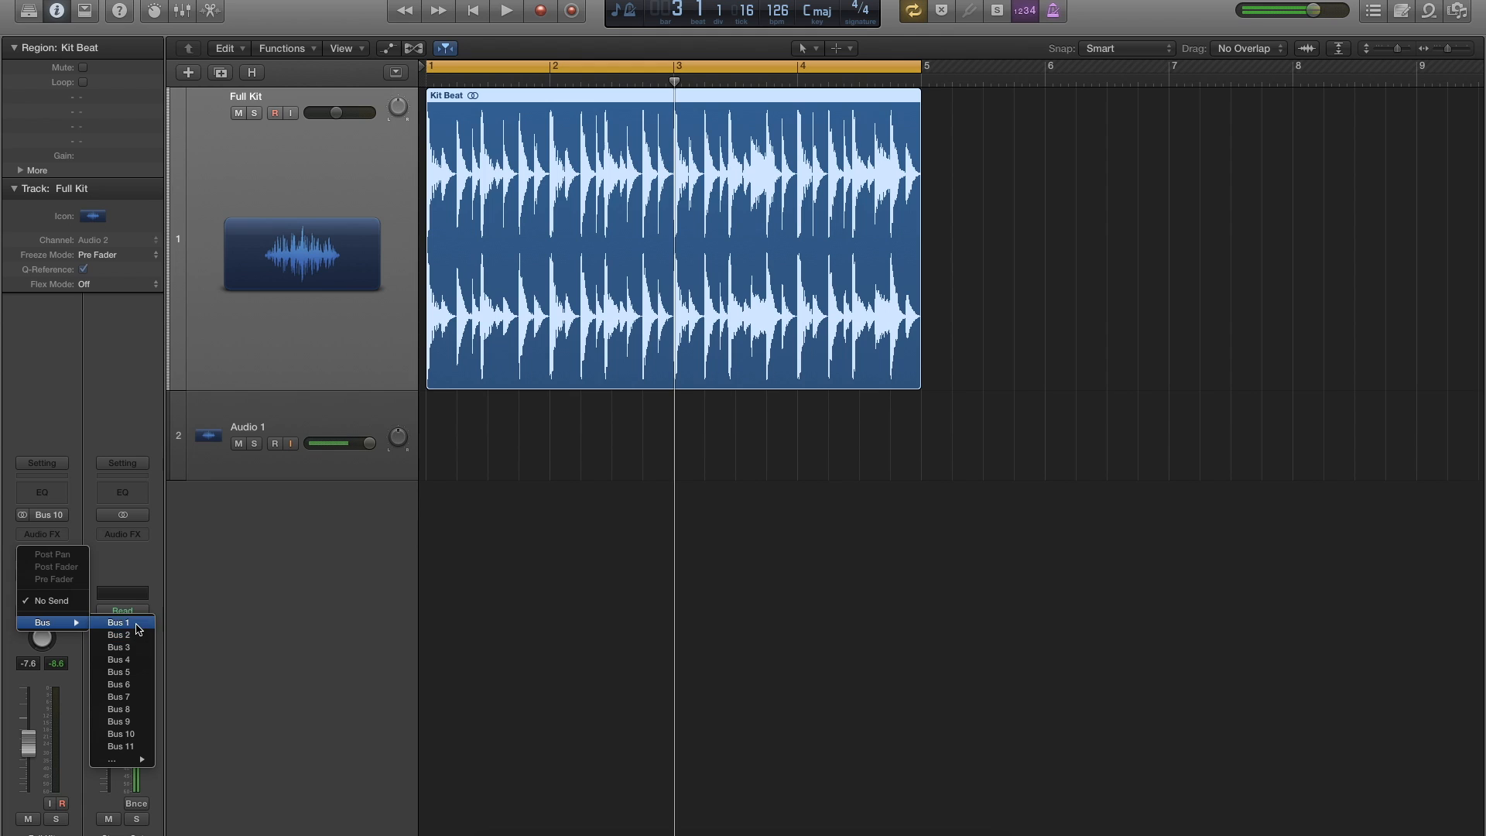
click(137, 649)
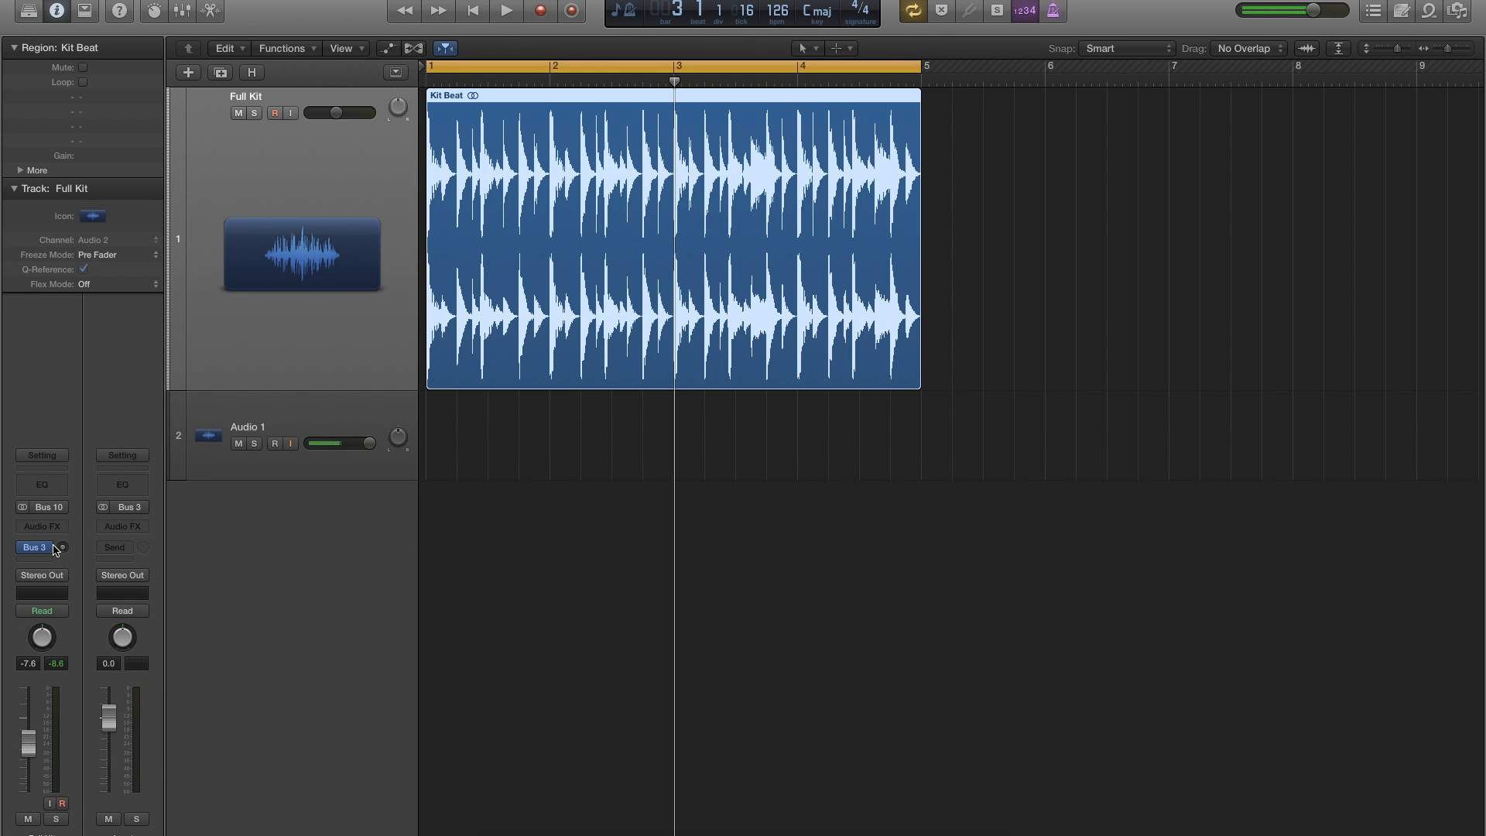
drag(63, 550, 64, 527)
drag(81, 417, 86, 434)
- Insert a stereo Compressor on the Bus 3 aux channel and move its window clear of the channel strips
click(122, 526)
mouse_move(143, 581)
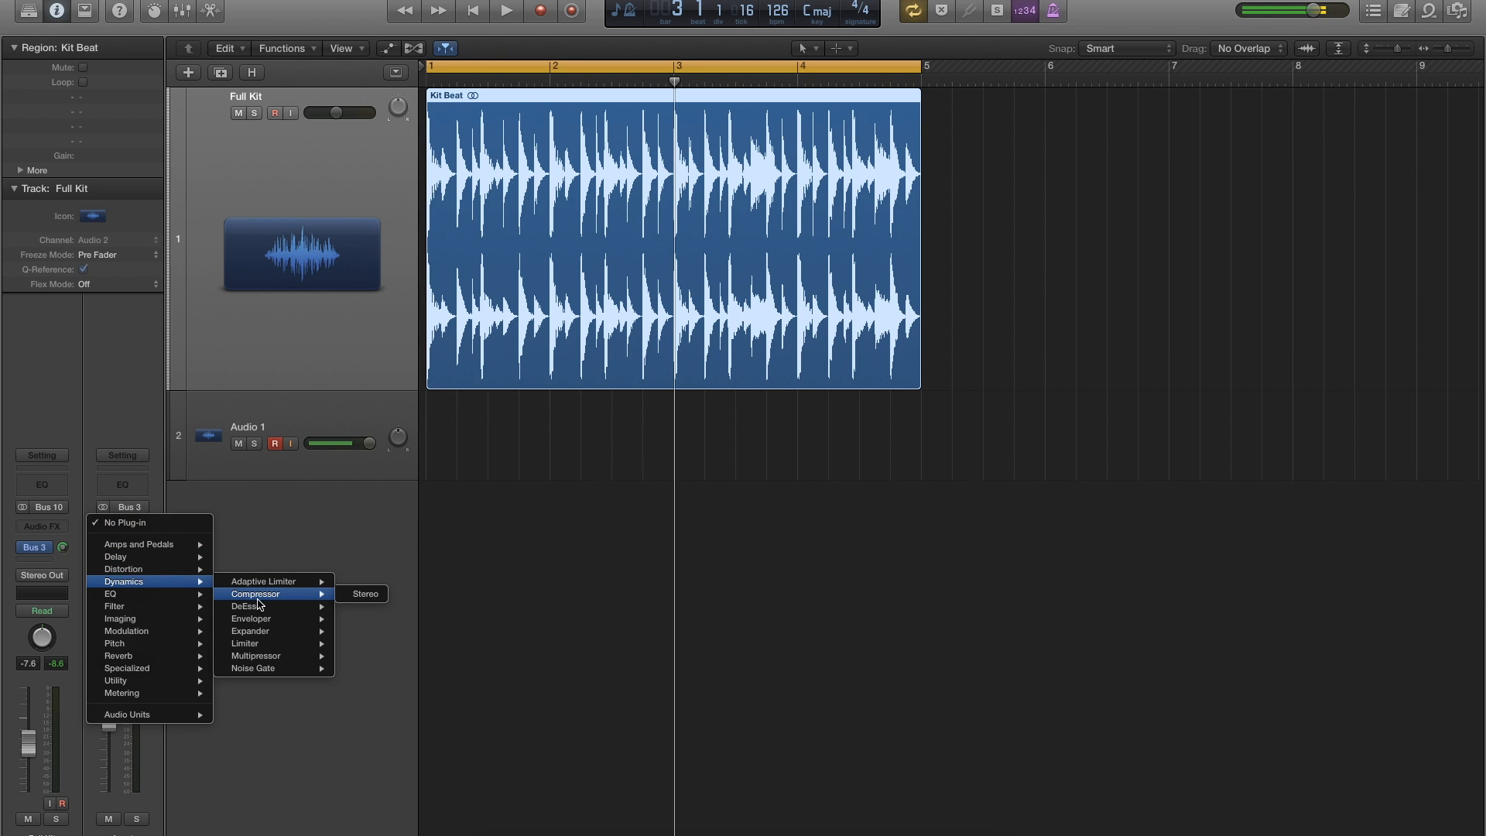
click(356, 594)
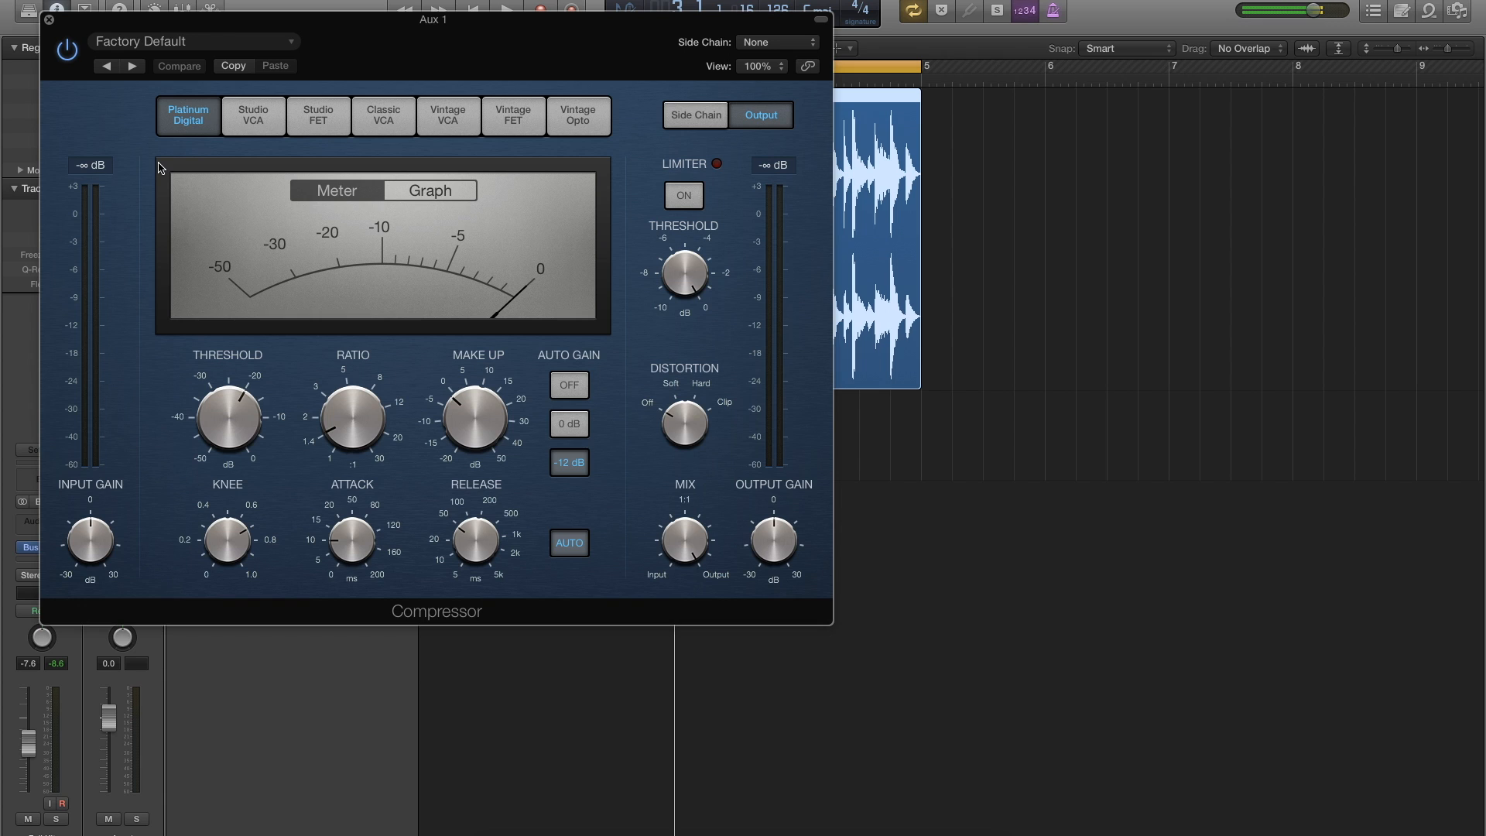
drag(257, 23, 857, 172)
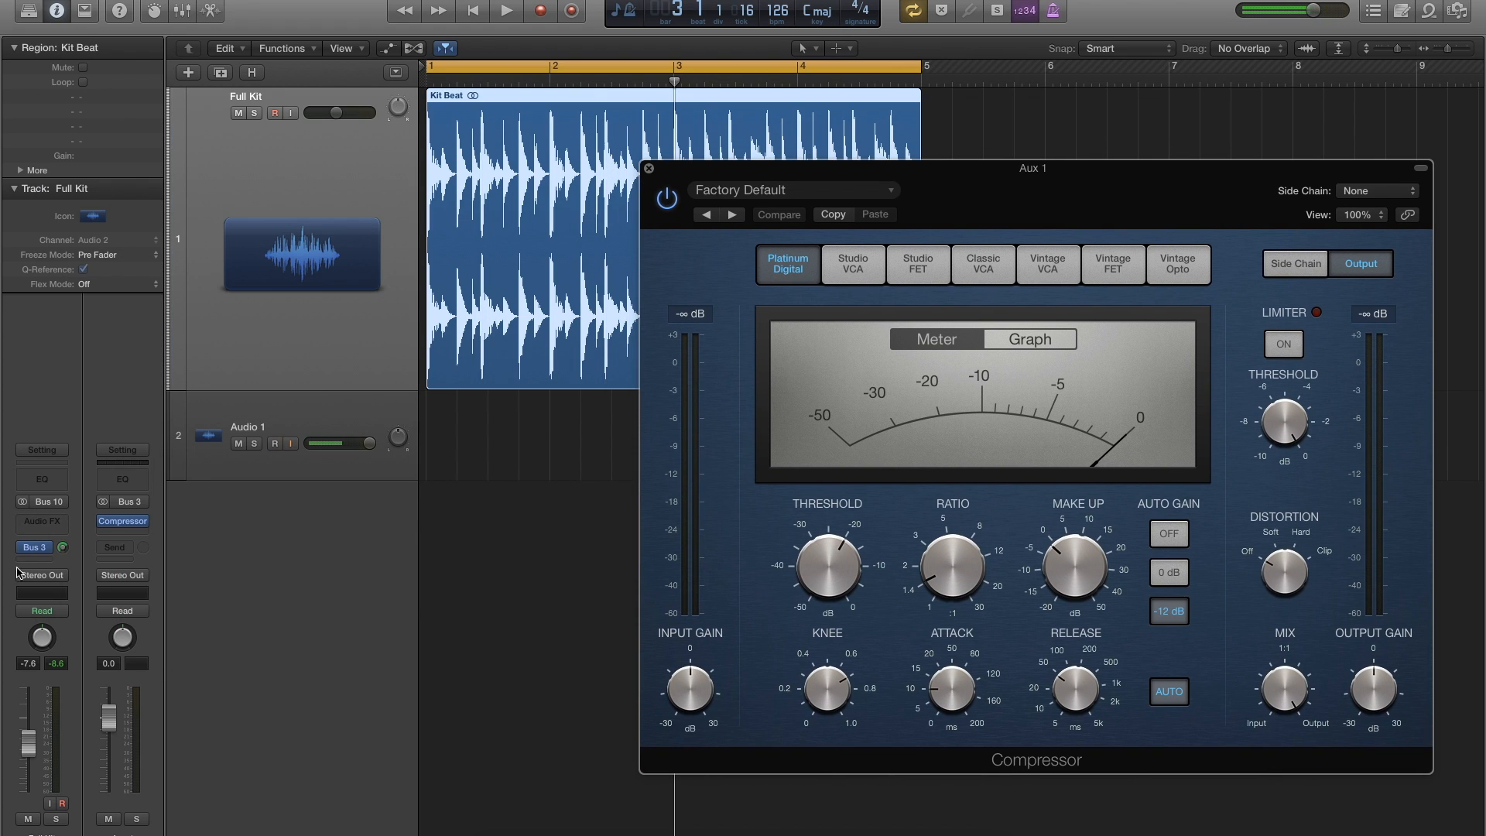
- Compress the aux signal heavily during playback by lowering the threshold and raising the ratio to 15.0:1
mouse_move(932, 673)
drag(935, 568, 935, 541)
drag(822, 567, 819, 596)
key(space)
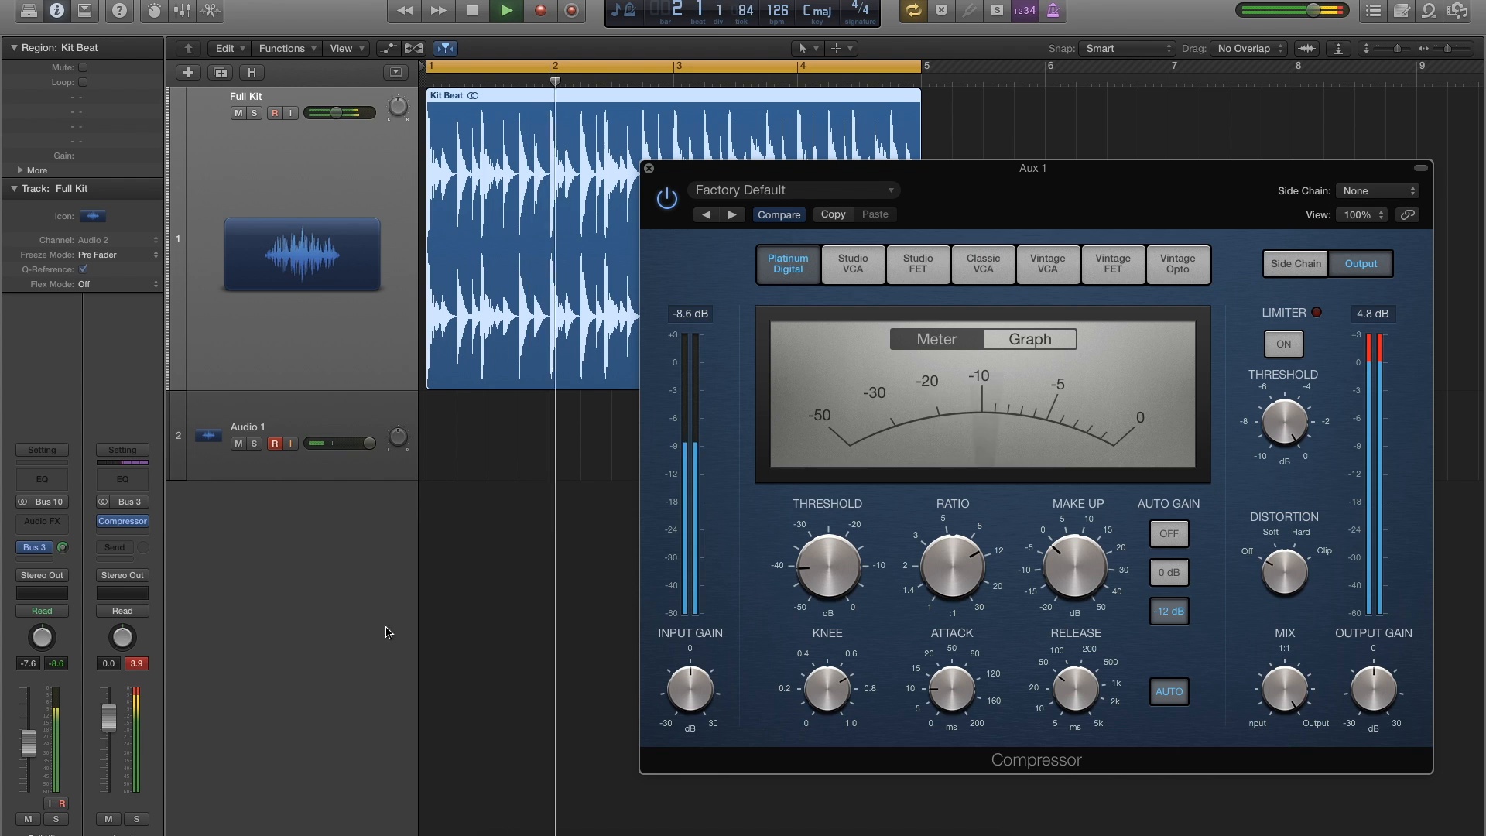
drag(822, 570, 822, 584)
drag(954, 578, 954, 571)
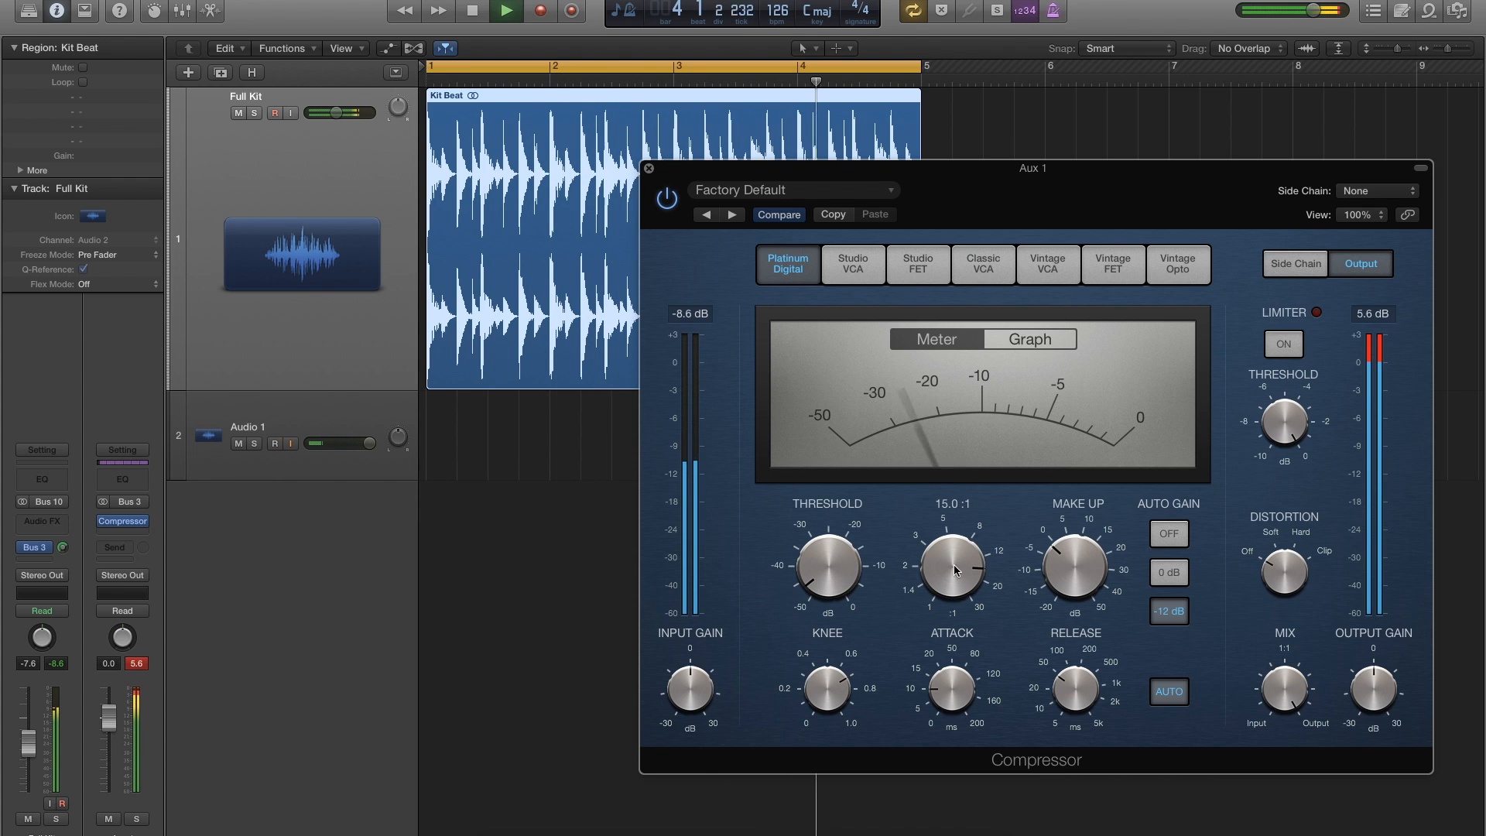
key(space)
- Shorten the aux compressor's attack time and close the plug-in window
mouse_move(995, 688)
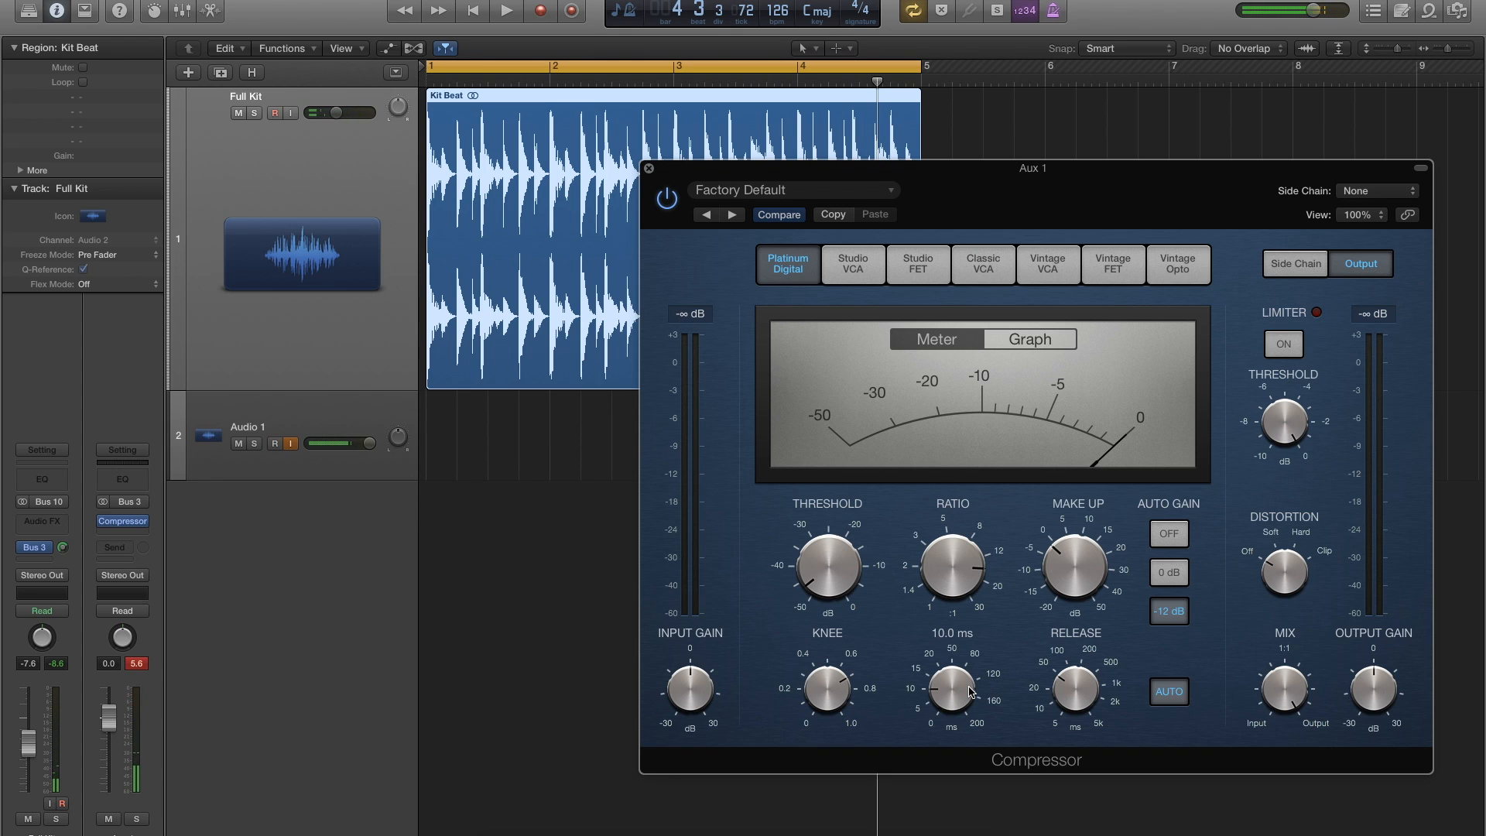
drag(971, 691, 975, 790)
click(649, 169)
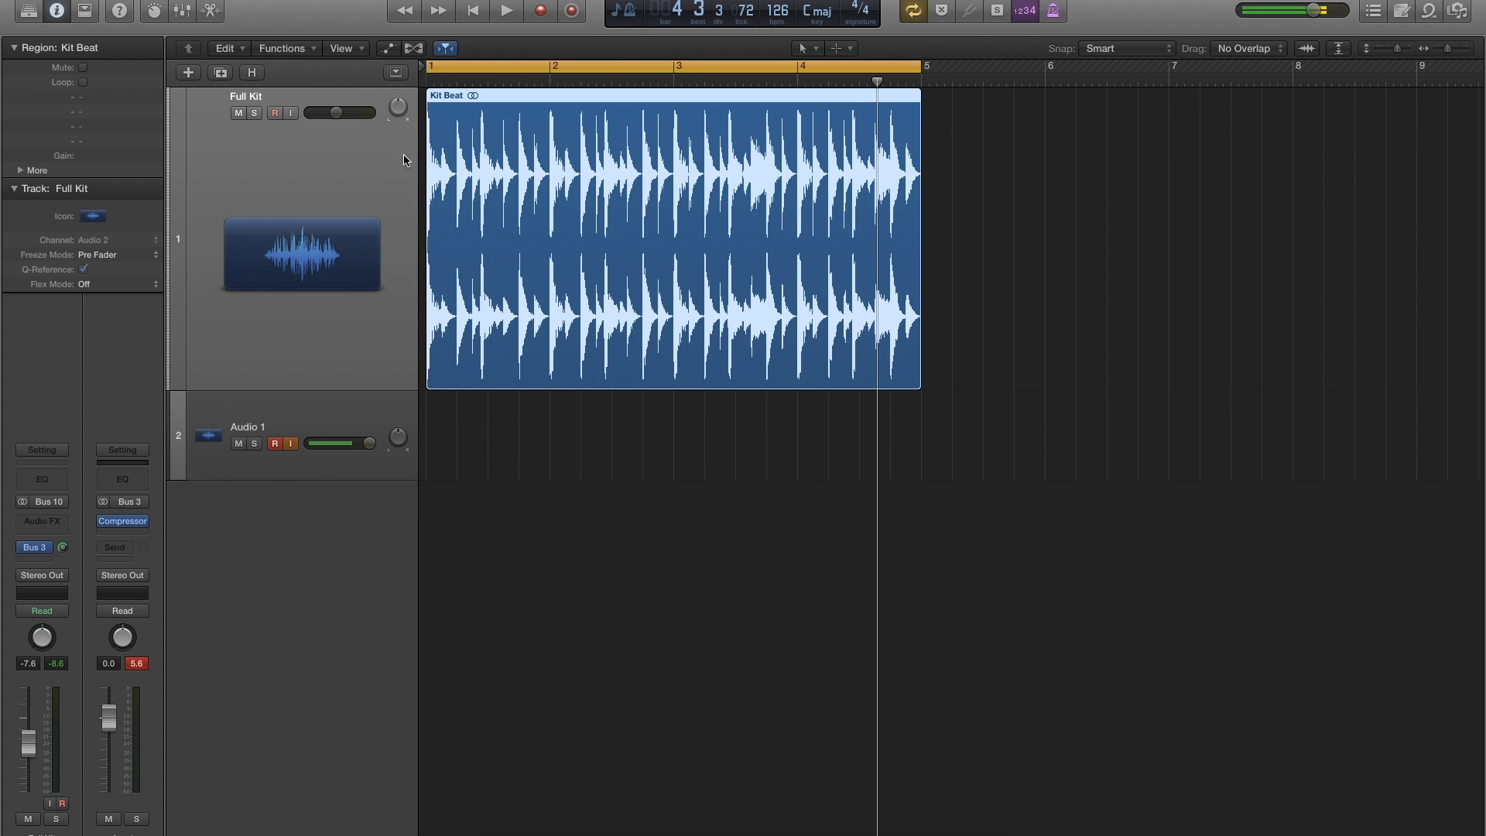
- Show the mixer and select only the Aux 1 channel strip
click(181, 10)
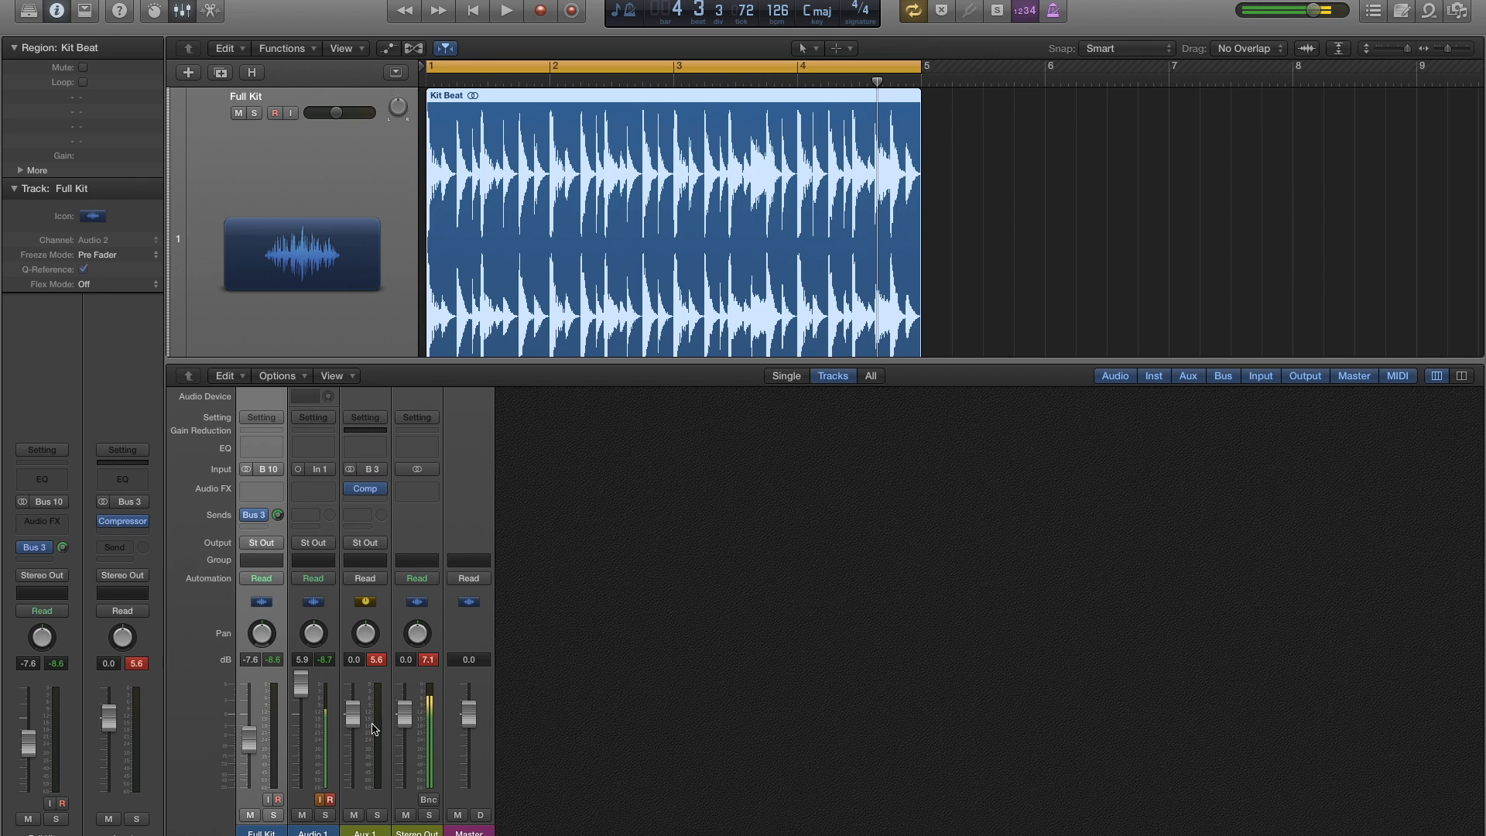
drag(366, 832, 319, 833)
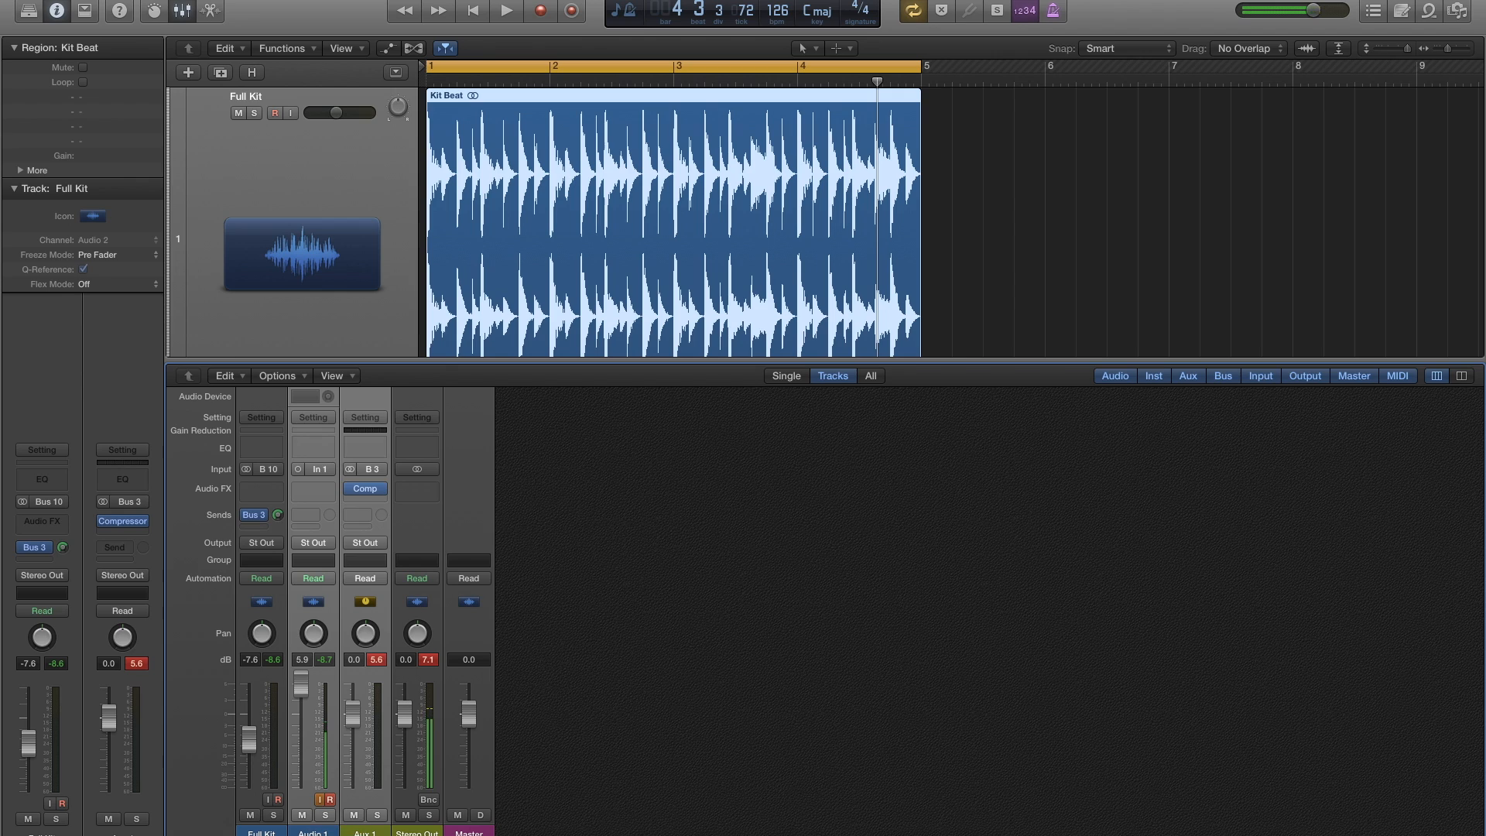
click(418, 833)
click(365, 833)
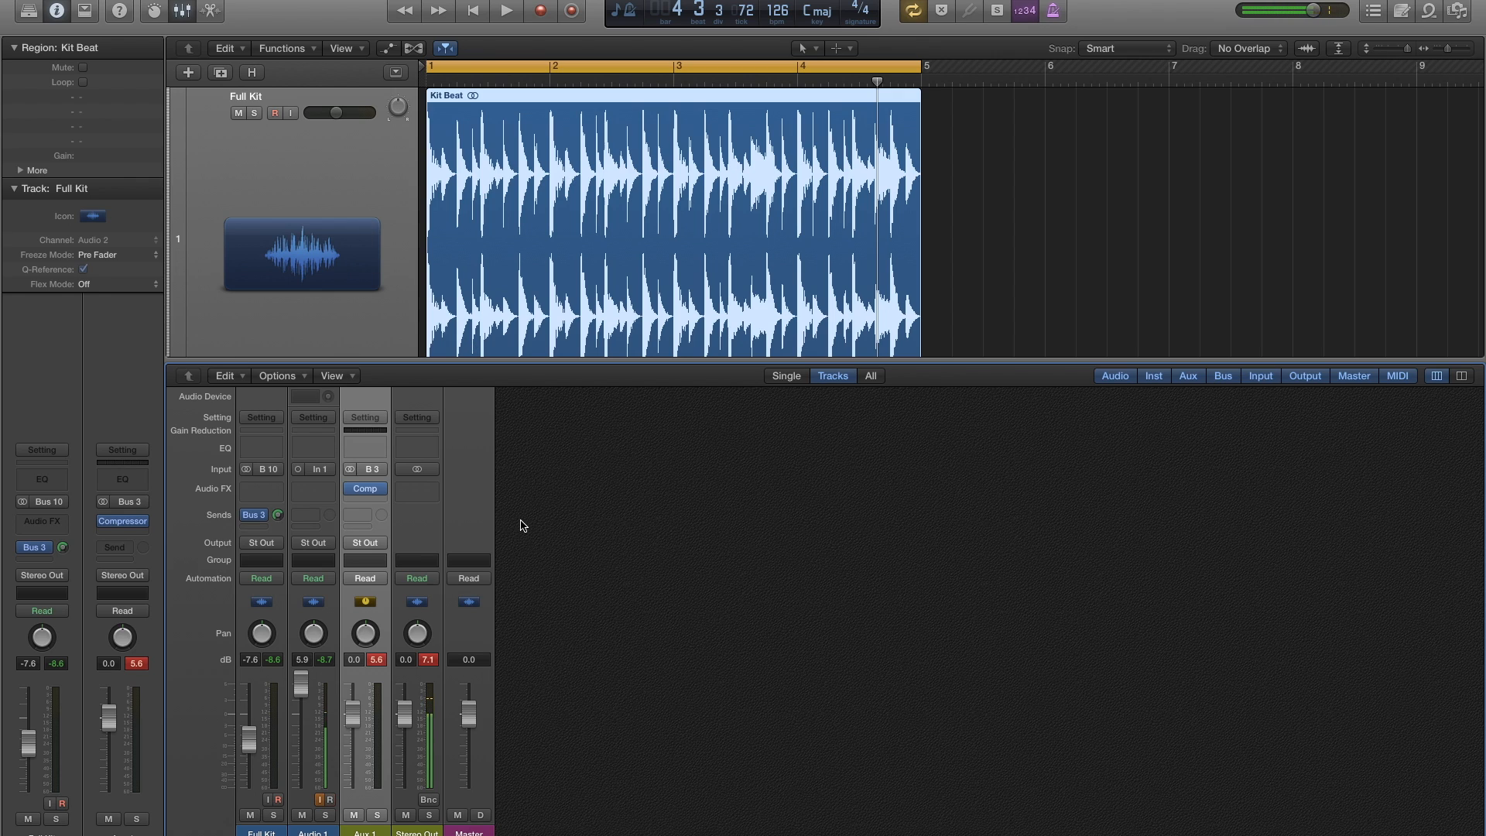
- Blend the compressed Aux 1 signal during playback by pulling its fader fully down and bringing it up to about -23.0 dB
key(space)
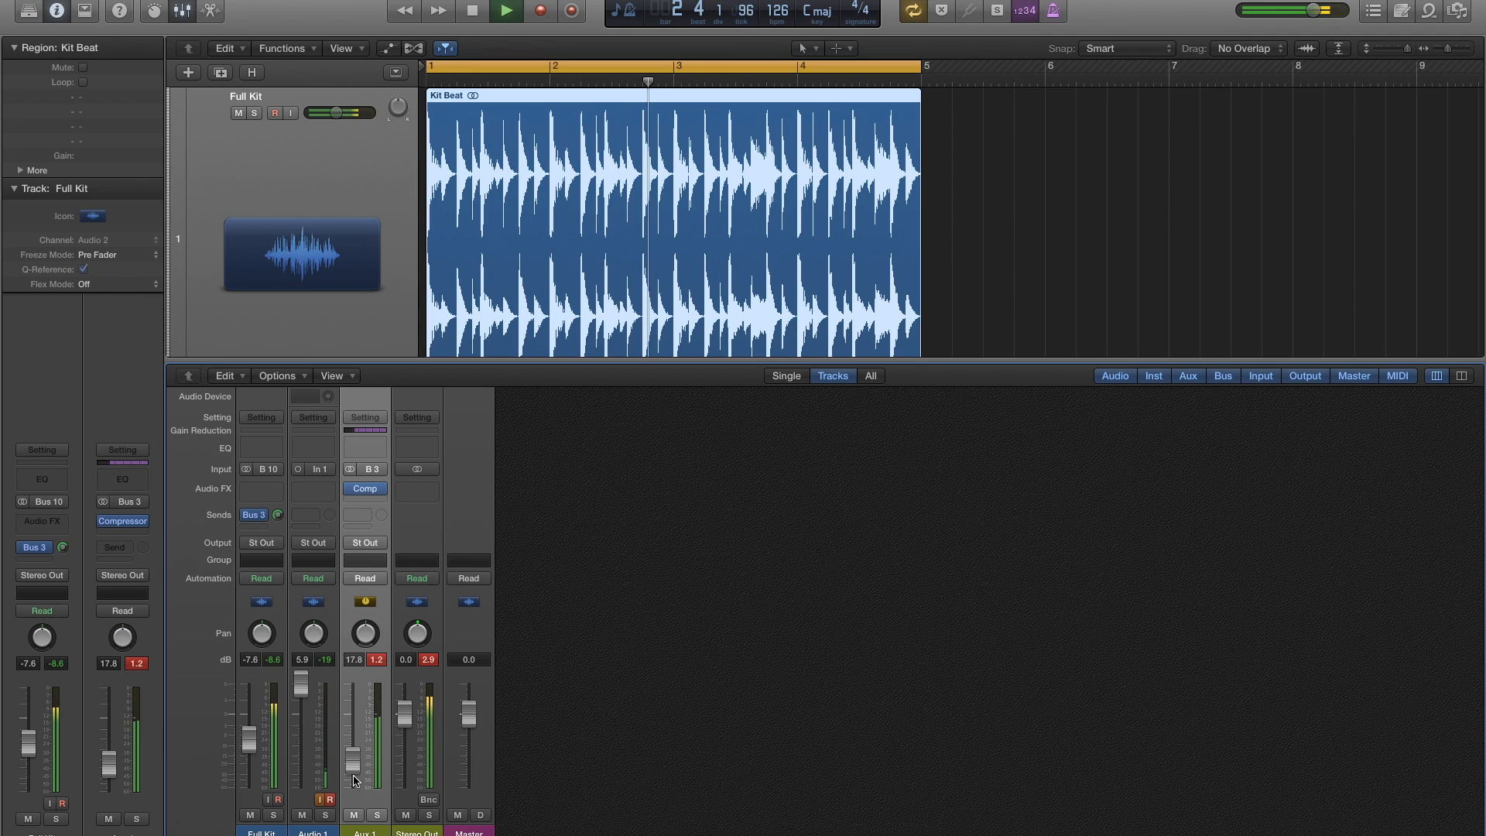
drag(352, 762, 354, 797)
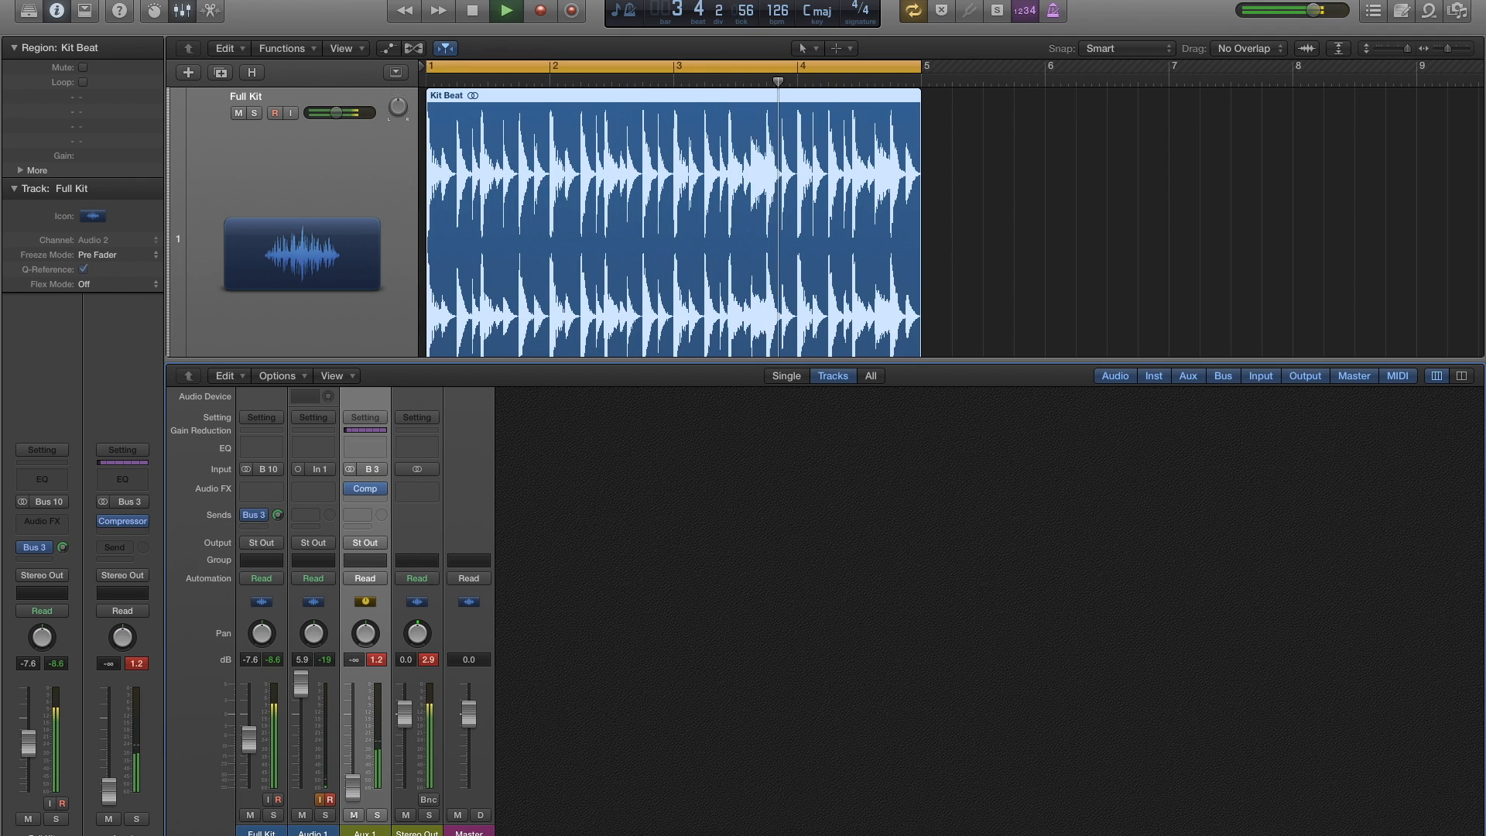
key(space)
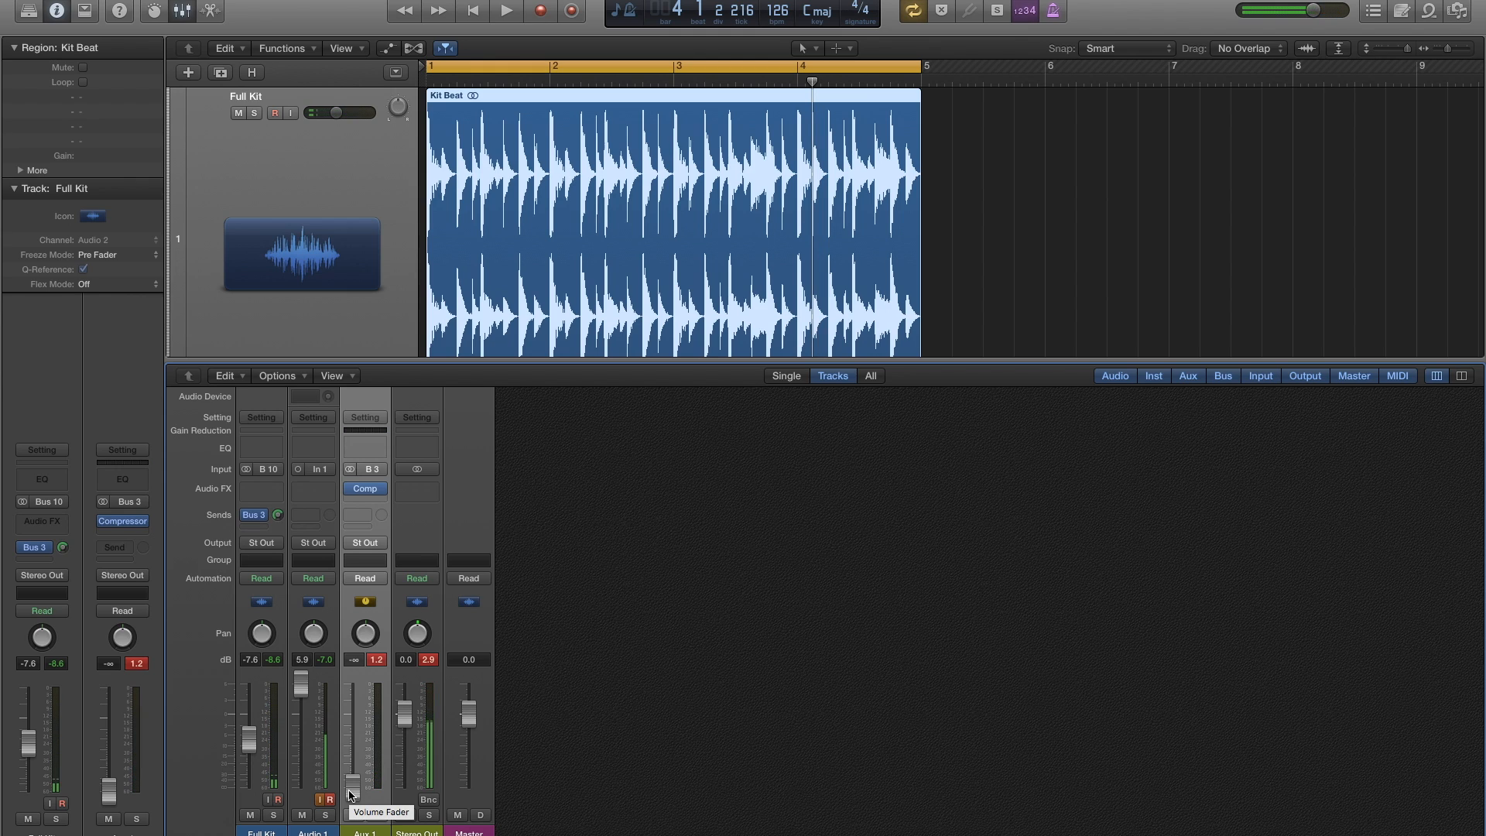
key(space)
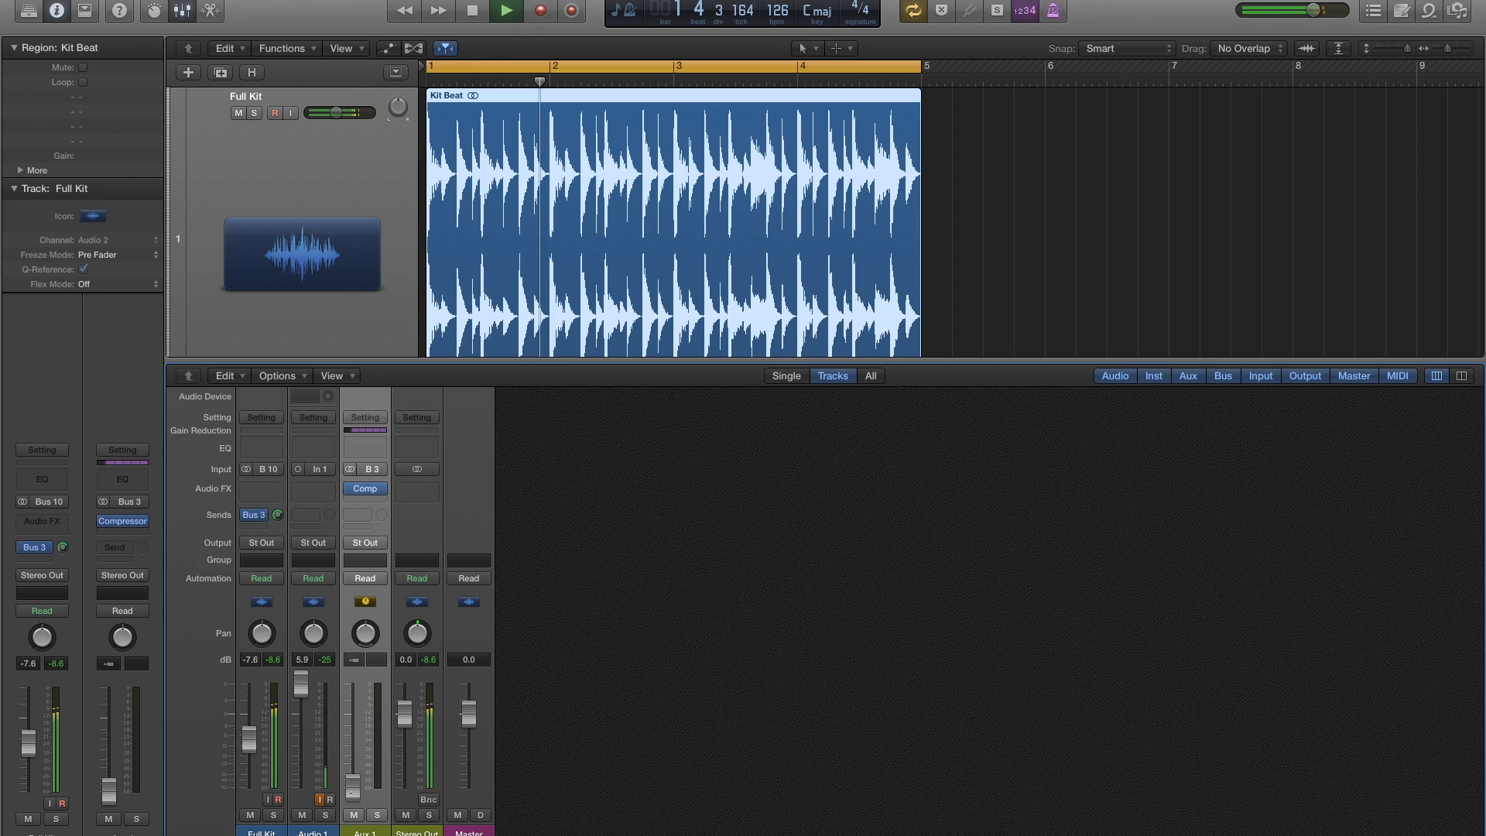
drag(353, 801, 358, 763)
key(space)
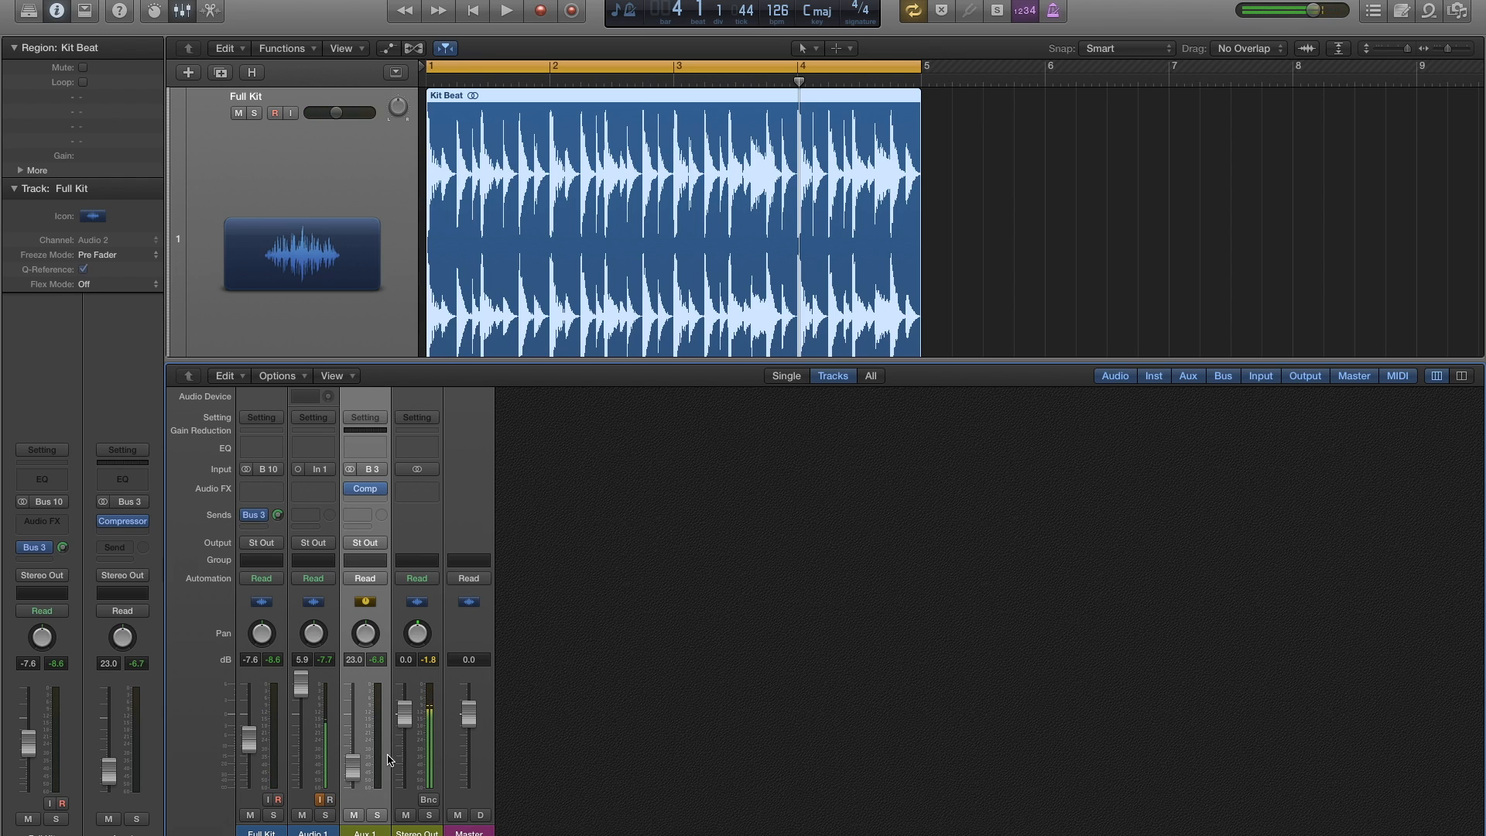
- Add a Channel EQ to Aux 1 with a +2.5 dB low shelf at 124 Hz and a +2.5 dB high shelf at 2650 Hz
click(365, 450)
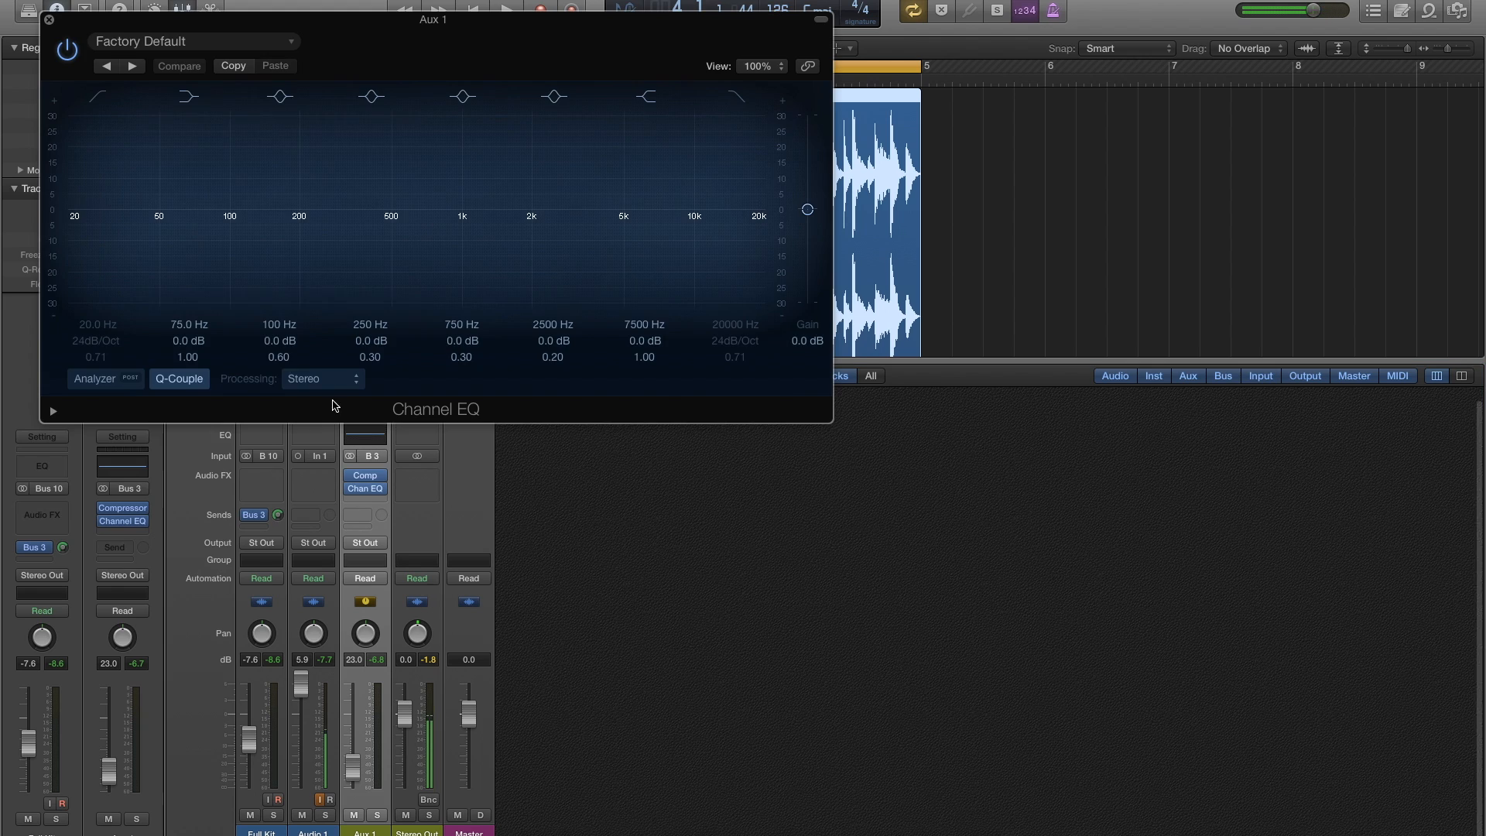
drag(331, 83, 528, 222)
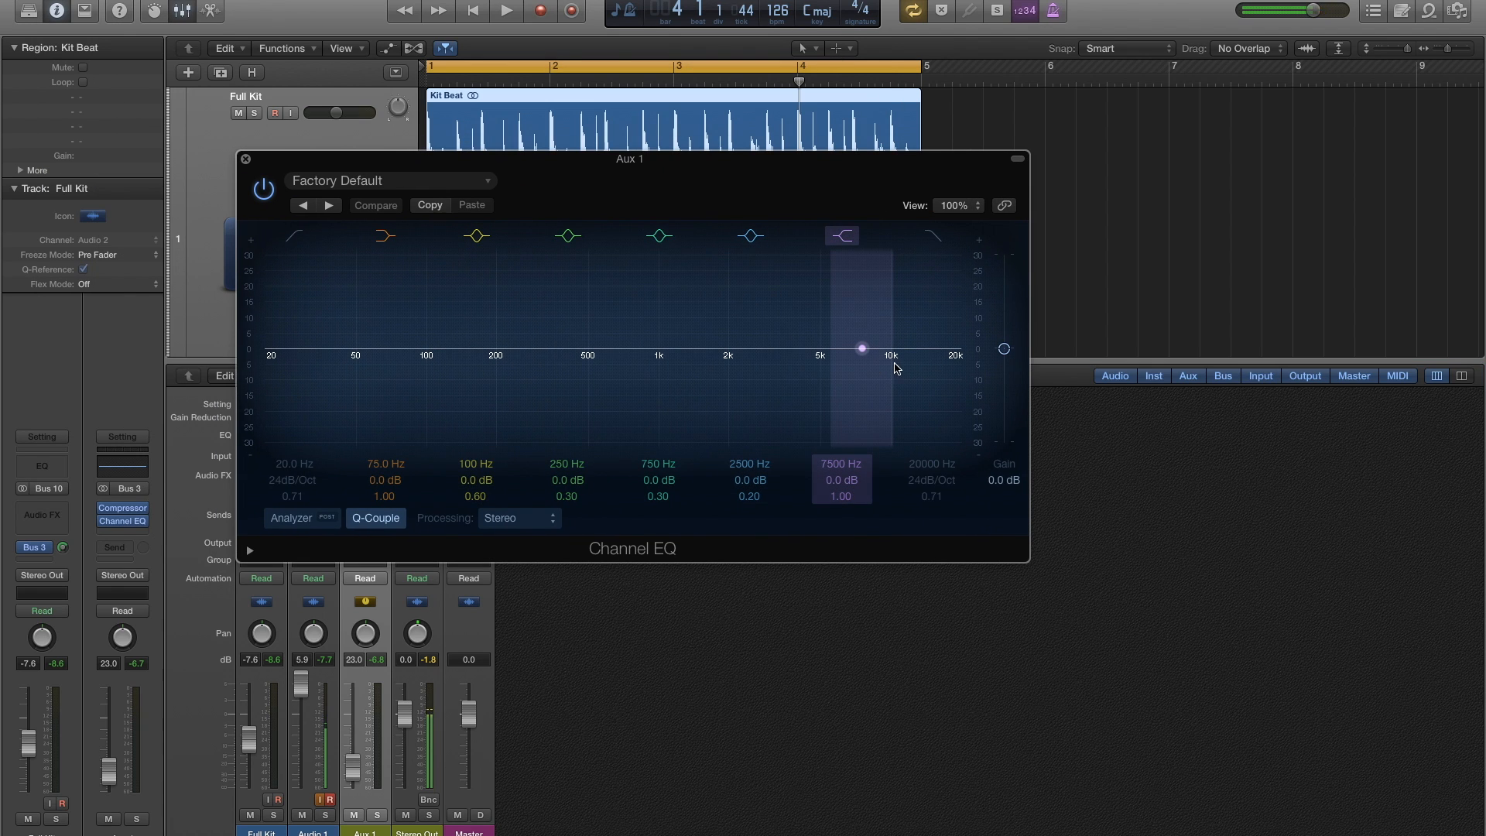
drag(864, 370, 770, 359)
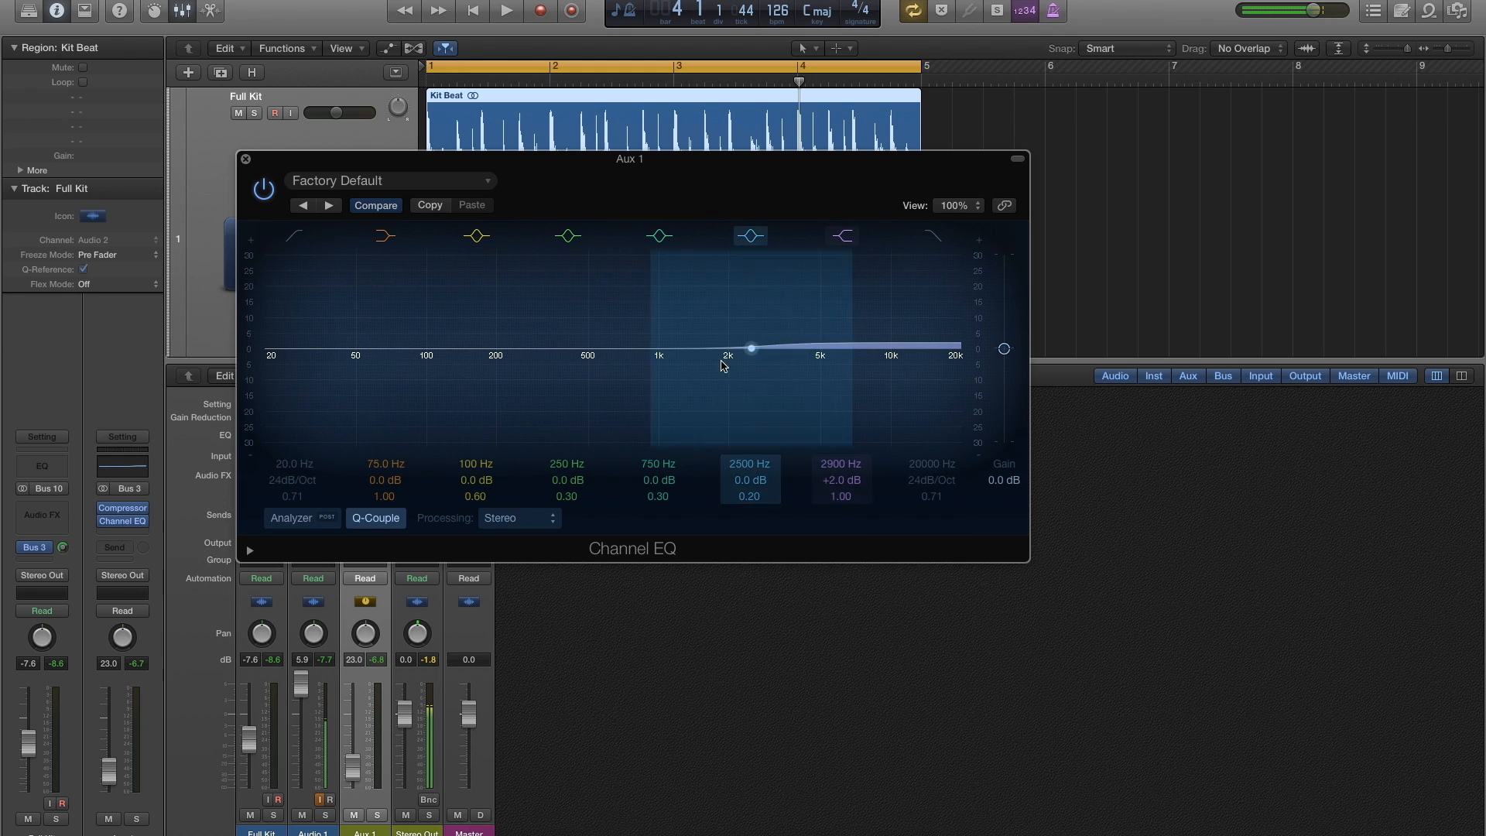
drag(388, 345, 448, 339)
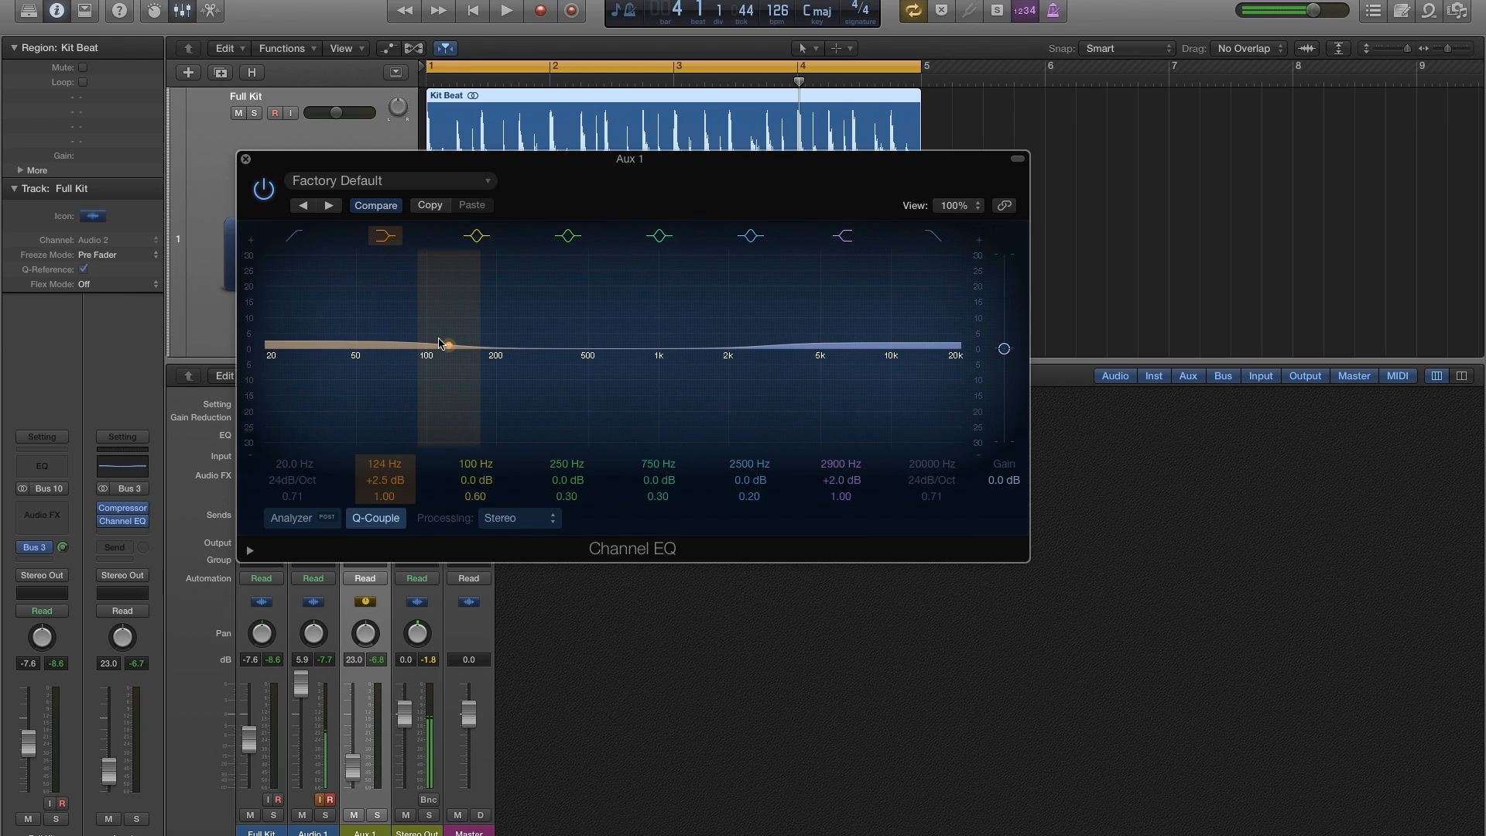
click(751, 348)
drag(766, 365, 774, 363)
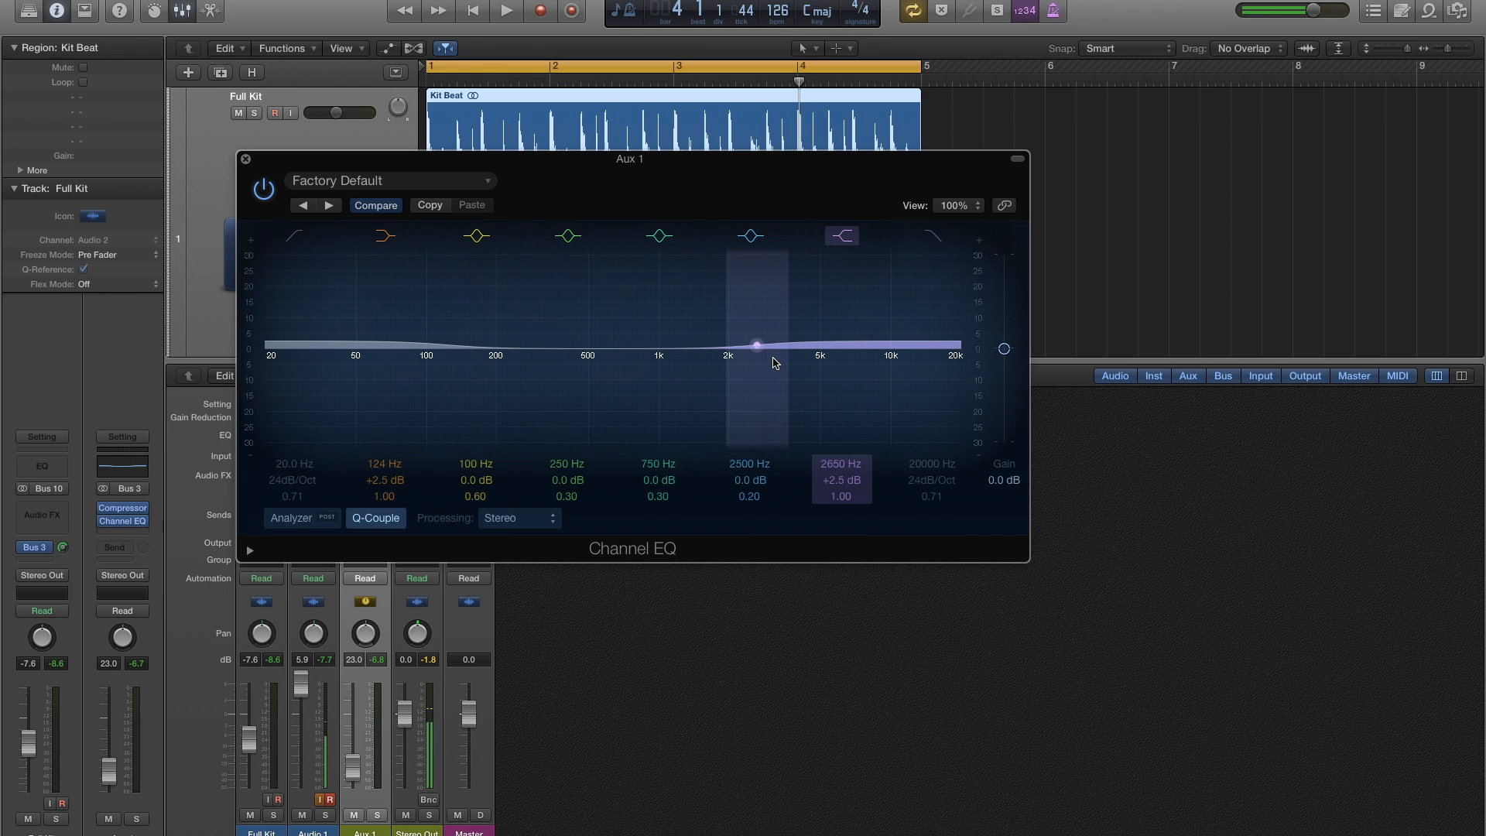
- Fine-tune both EQ shelves during playback, setting the high shelf to +2.0 dB at 2600 Hz, and close the EQ and mixer
key(space)
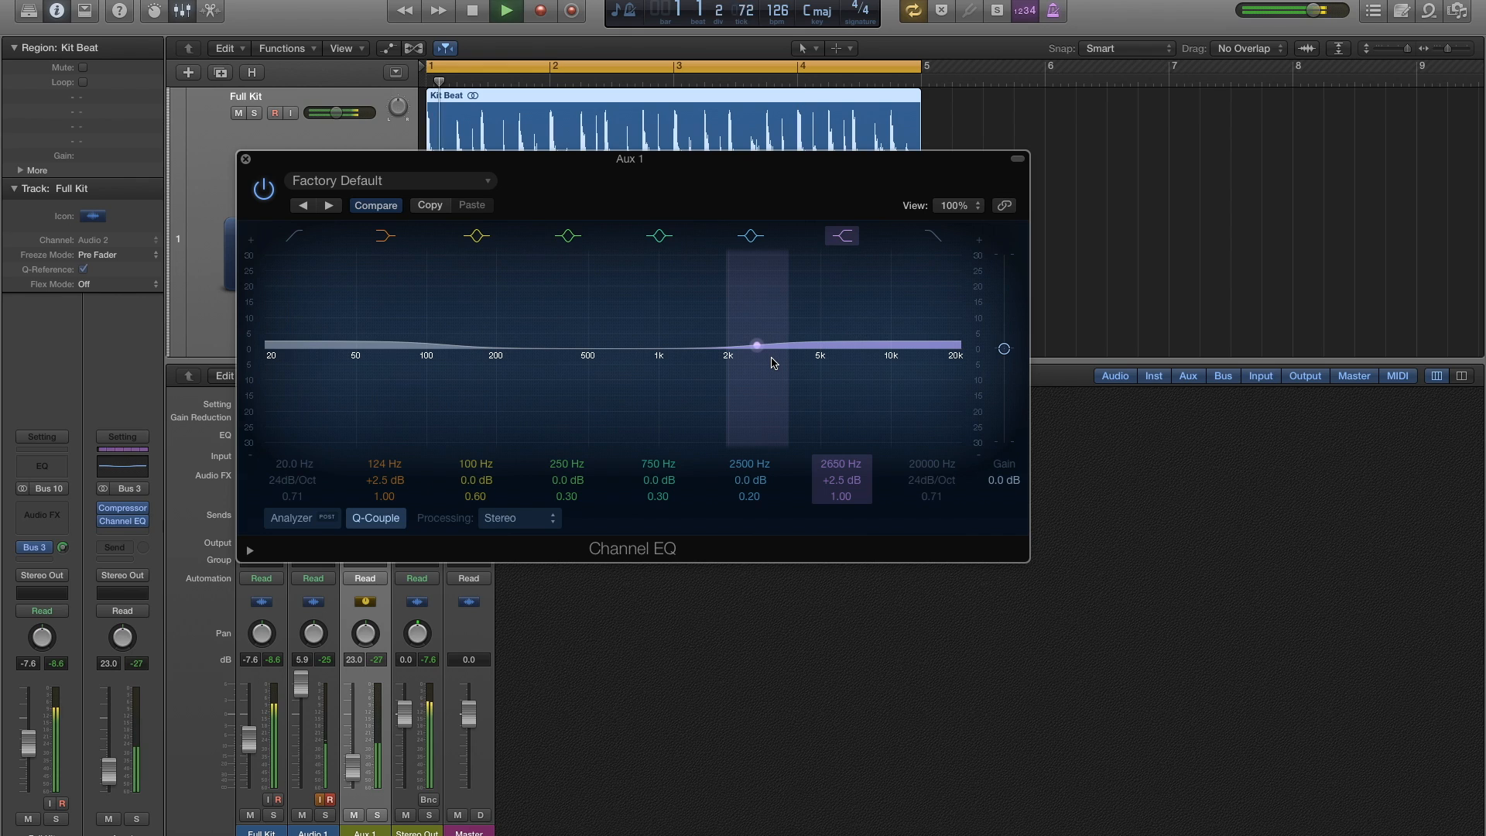
drag(767, 350, 767, 350)
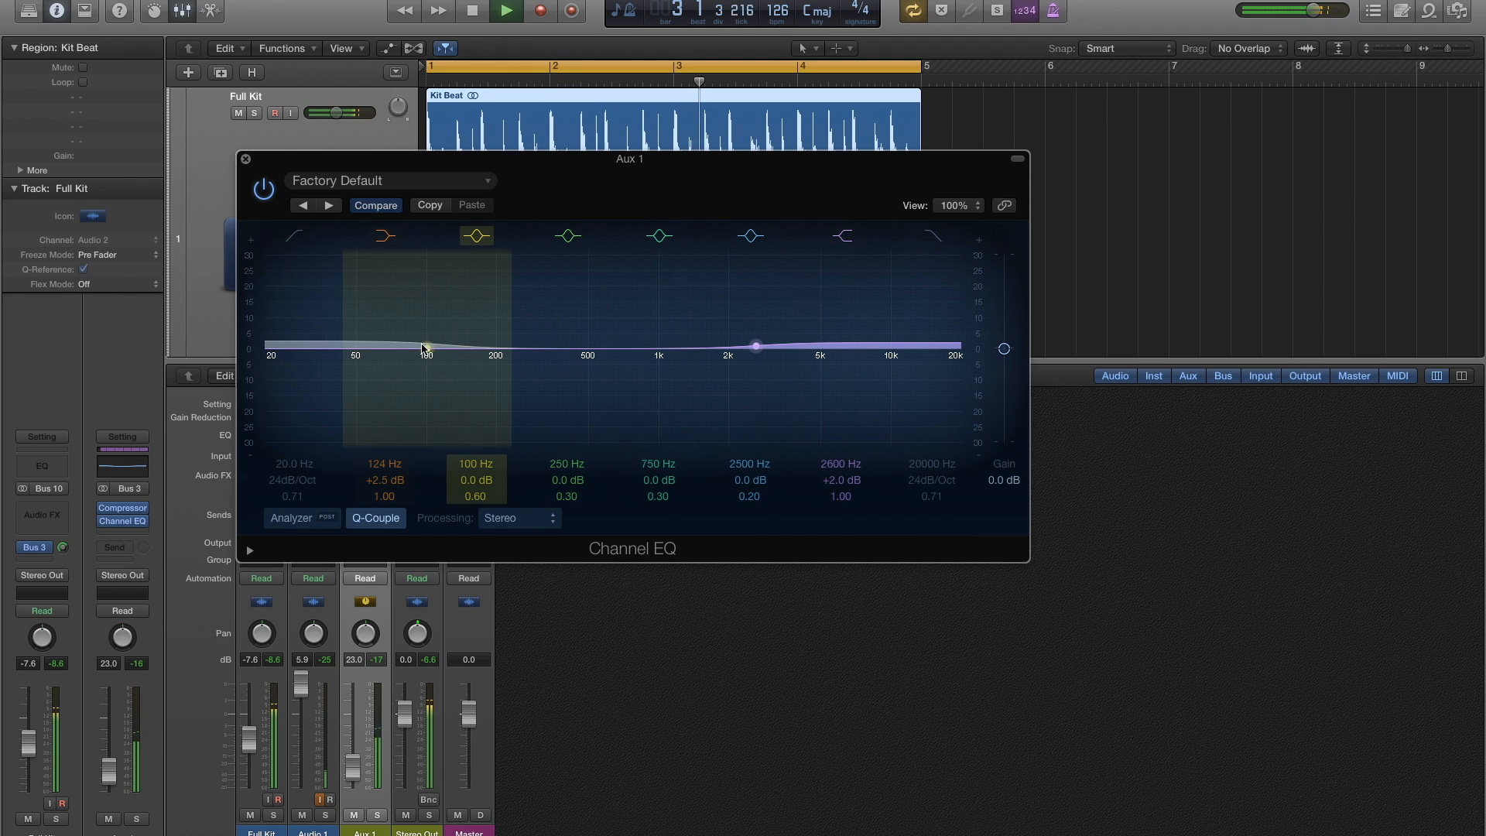
drag(448, 345, 455, 342)
key(space)
click(246, 161)
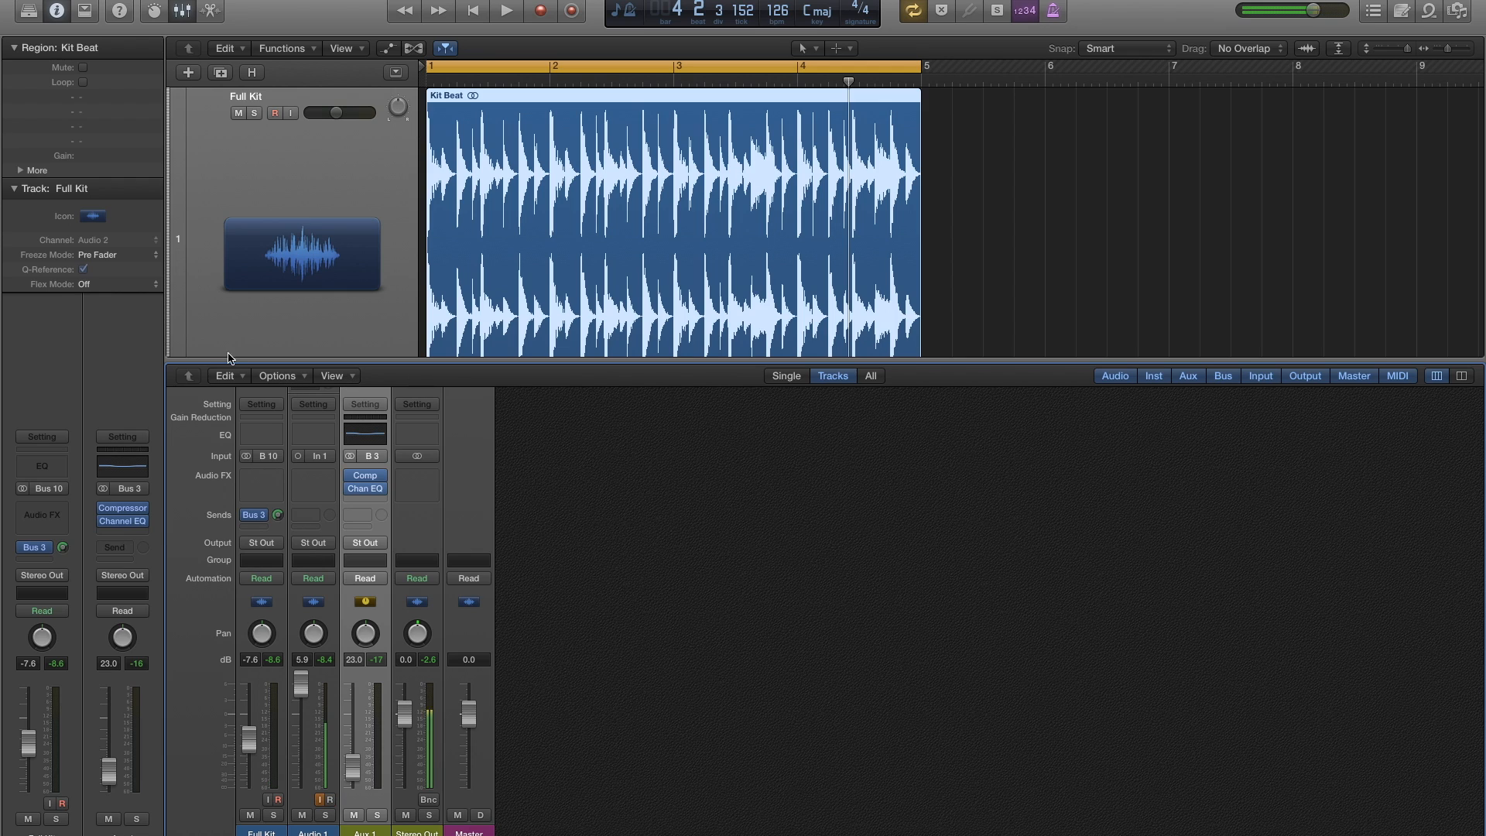
click(179, 10)
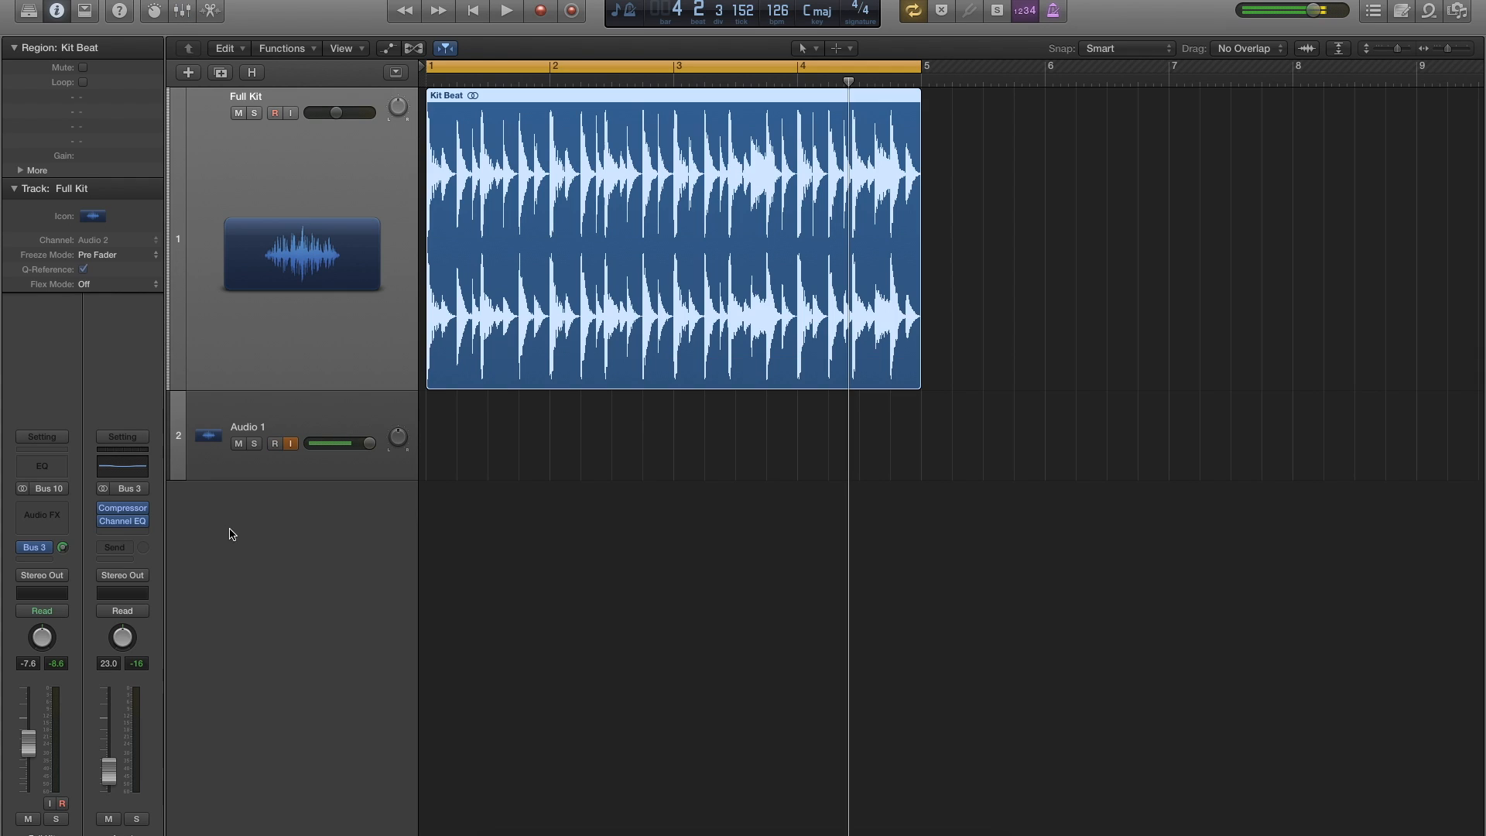
- Remove the Bus 3 send from the Full Kit channel strip
click(46, 551)
right_click(48, 554)
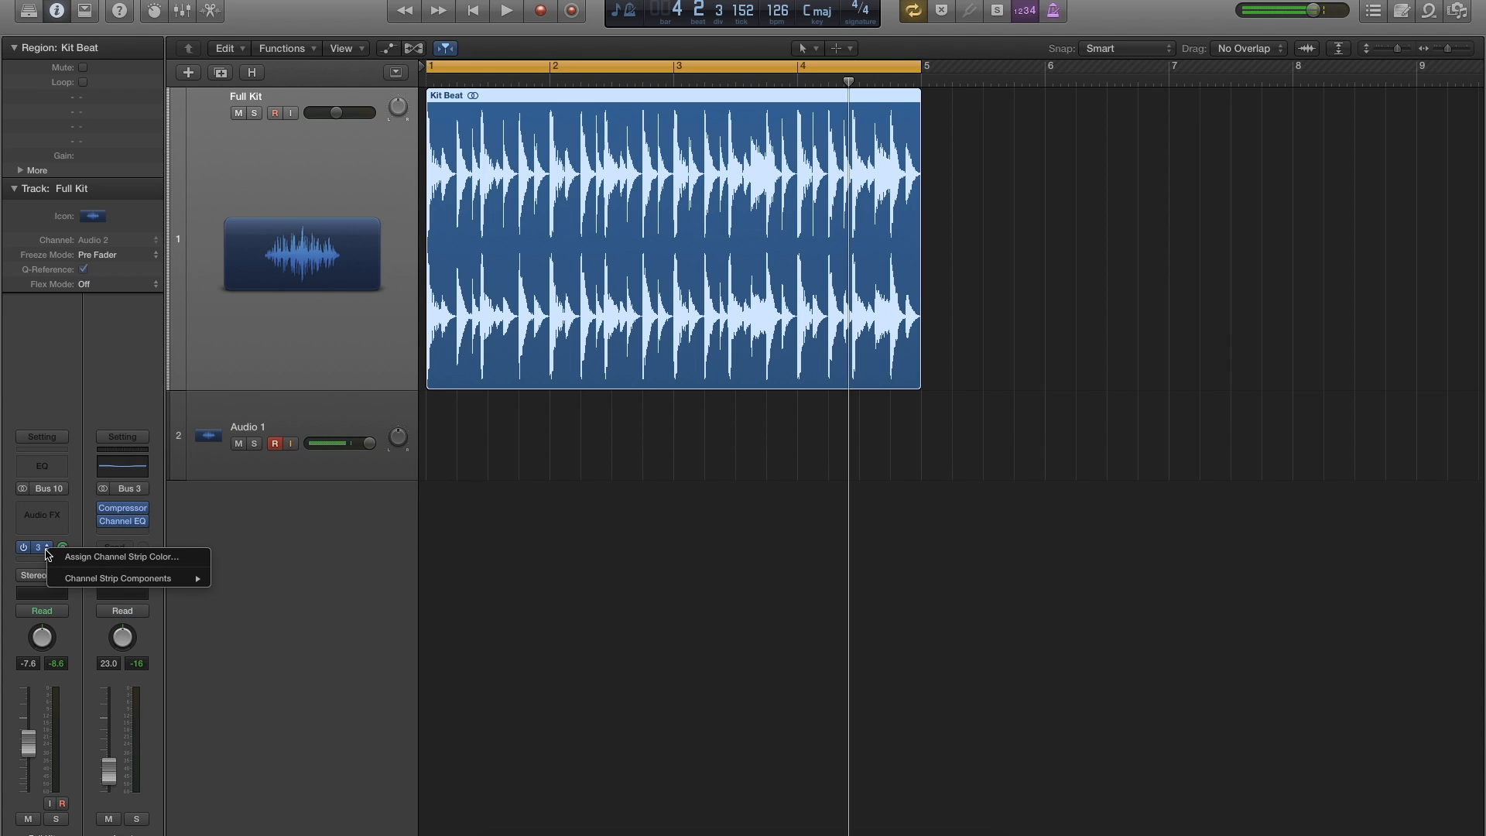
click(44, 553)
click(39, 549)
click(58, 617)
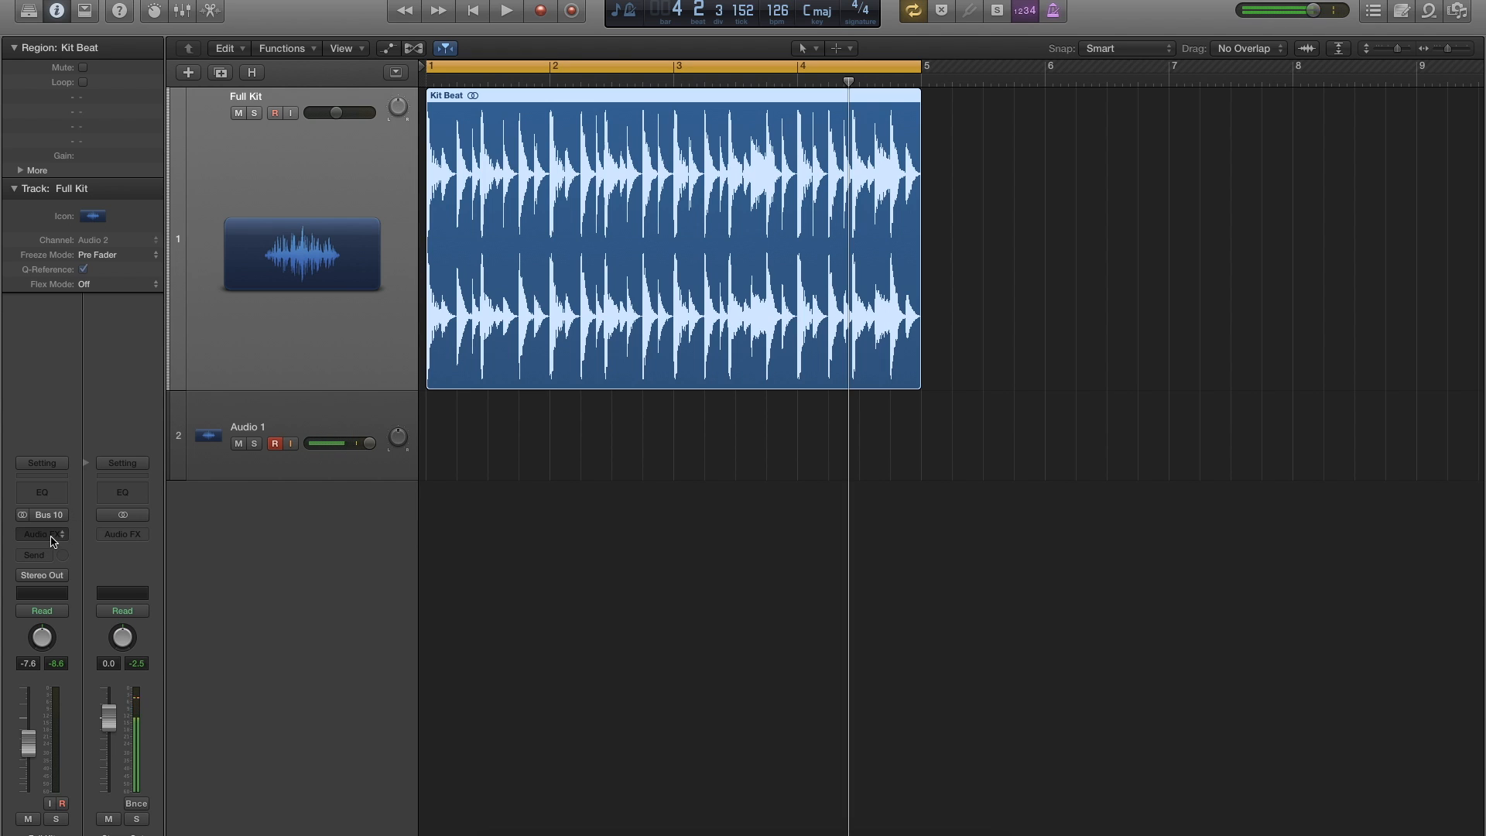
- Insert a Compressor directly on the Full Kit channel and move its window toward the centre of the screen
click(43, 542)
mouse_move(91, 592)
mouse_move(232, 603)
click(280, 605)
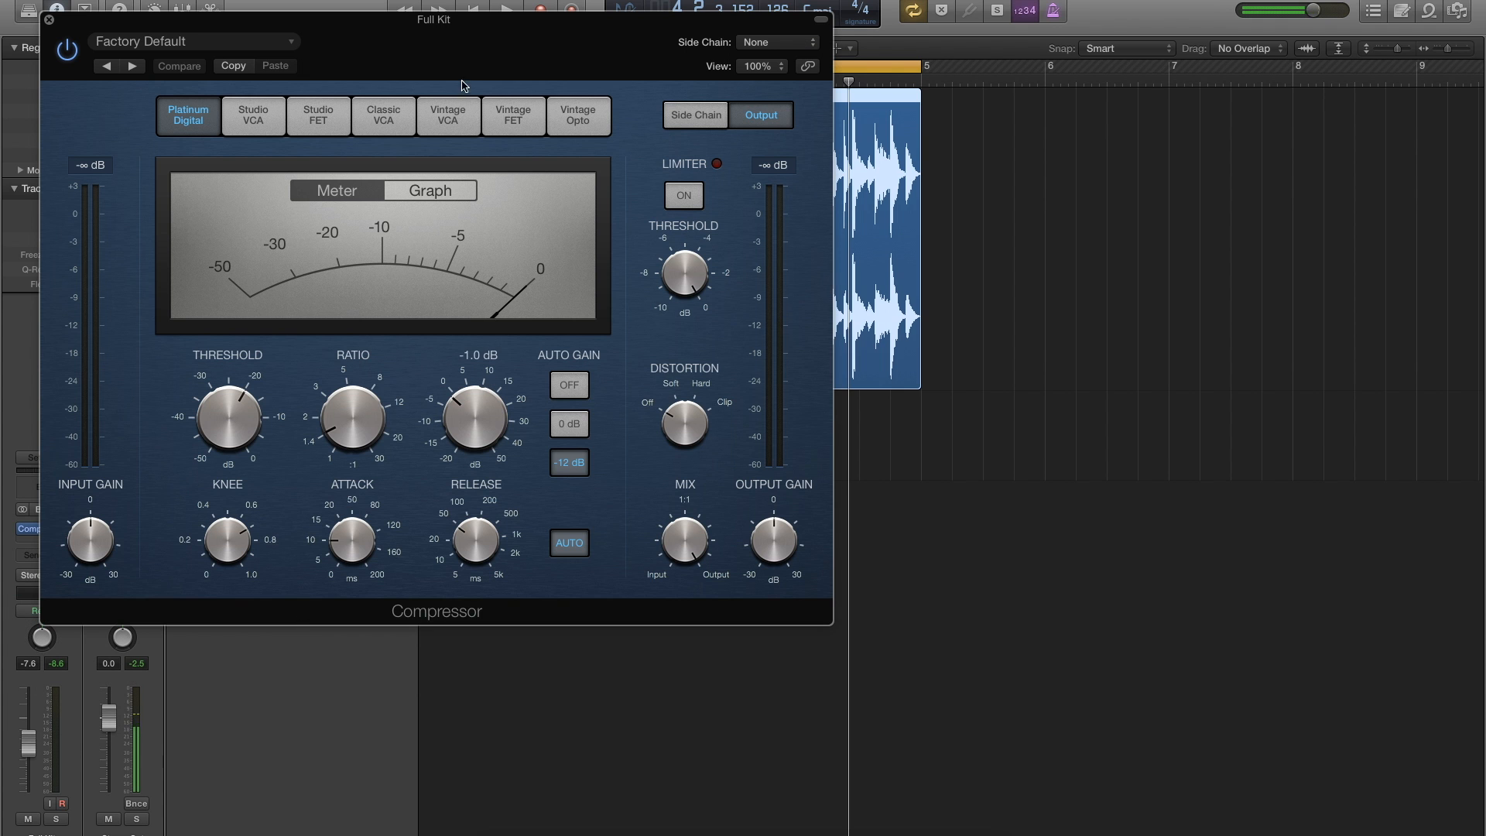
drag(434, 15, 680, 137)
- Set heavy compression on Full Kit by raising the ratio, lowering the threshold and shortening the attack, checking it with playback
drag(591, 547, 591, 520)
drag(474, 563, 457, 544)
drag(597, 541, 604, 496)
key(space)
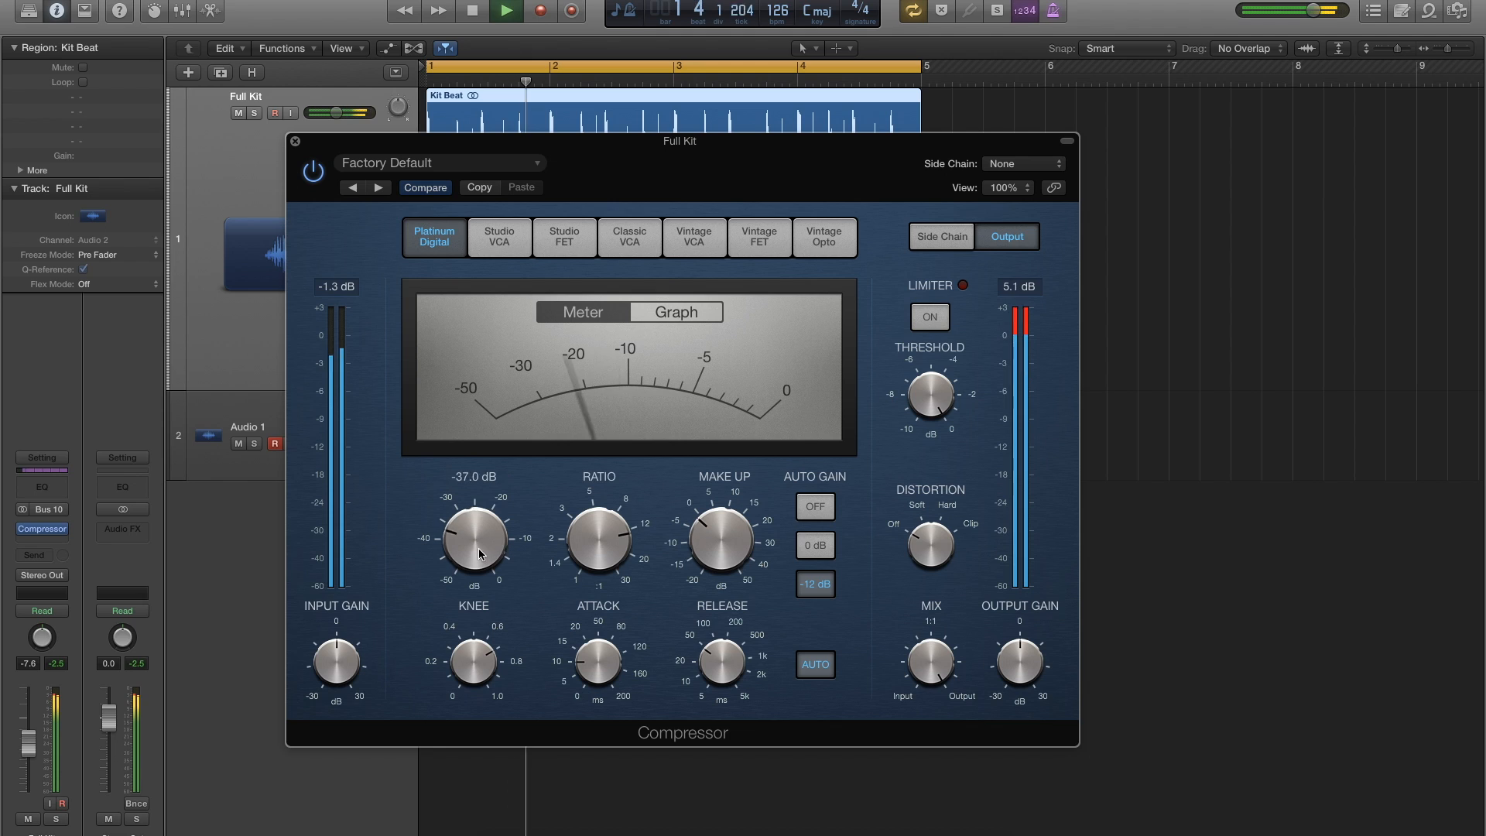
key(space)
mouse_move(601, 666)
drag(601, 666, 549, 714)
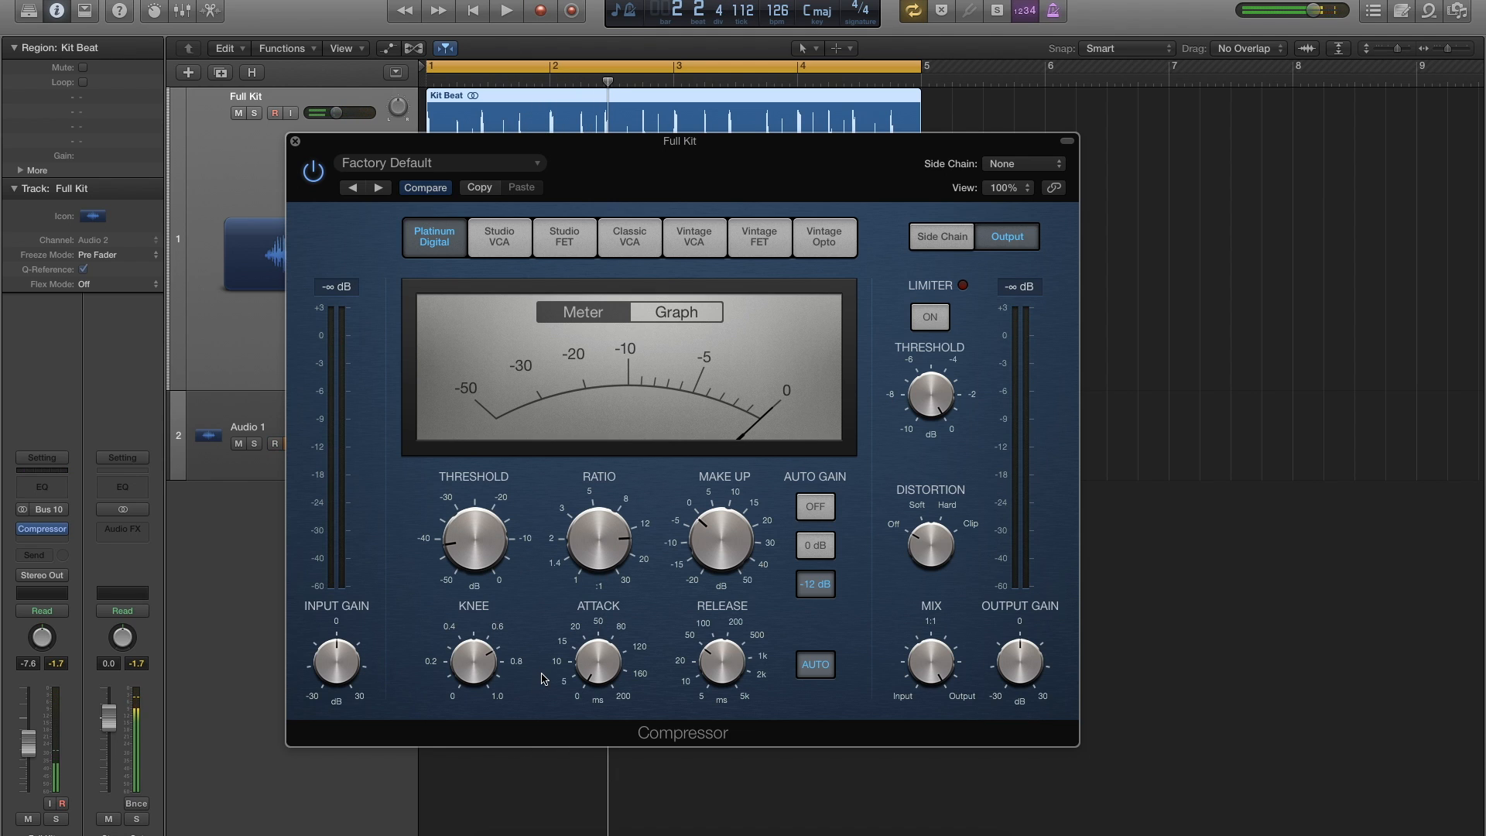
- Adjust the Full Kit compressor's mix between dry and compressed sound during playback, settling on 29.5 %
mouse_move(932, 666)
drag(933, 650, 927, 726)
mouse_move(931, 691)
mouse_down()
mouse_move(926, 712)
mouse_move(930, 686)
mouse_up()
key(space)
drag(937, 669, 939, 762)
drag(936, 680, 935, 641)
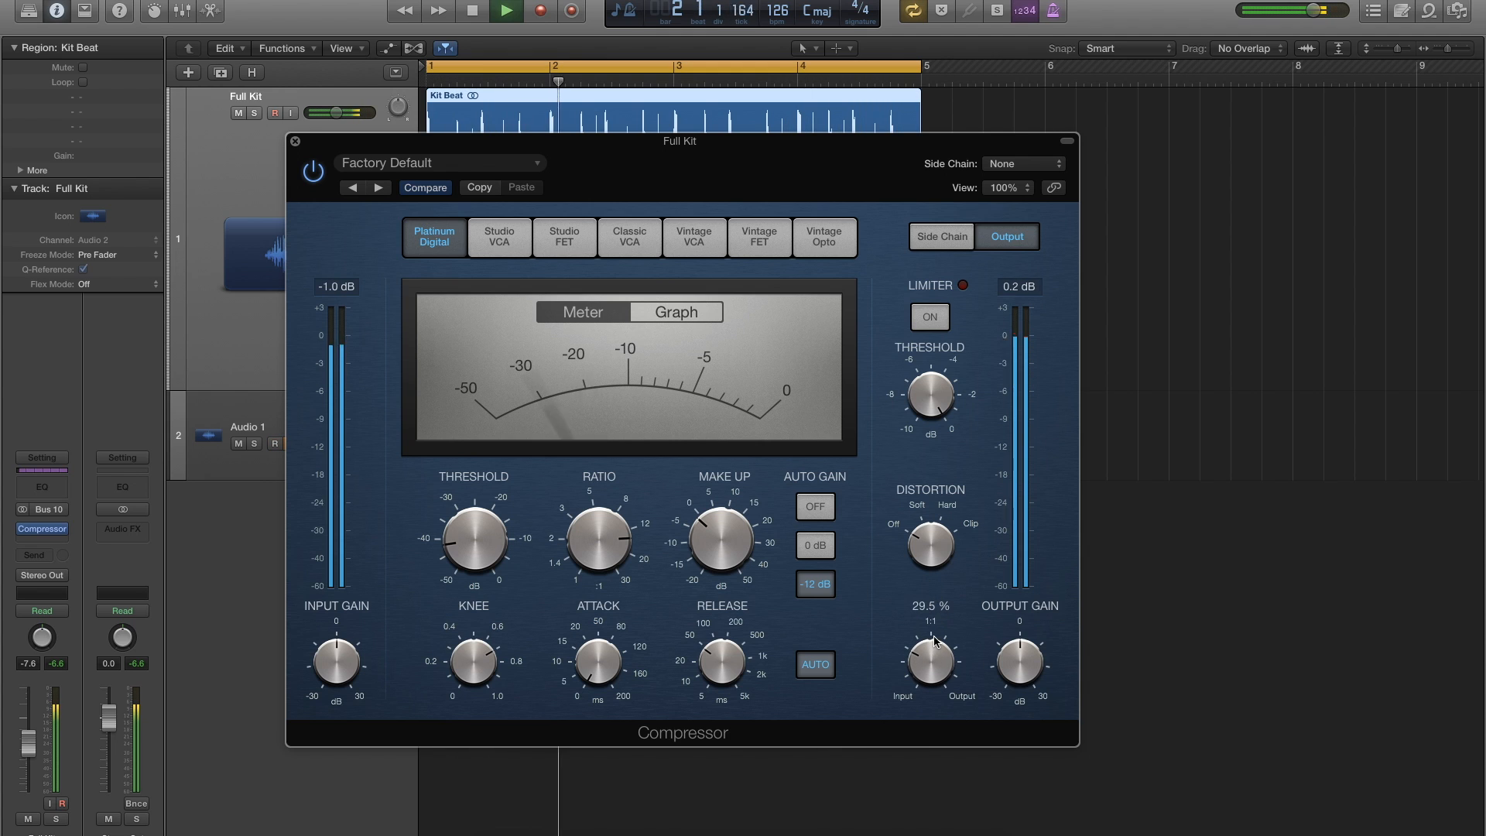
key(space)
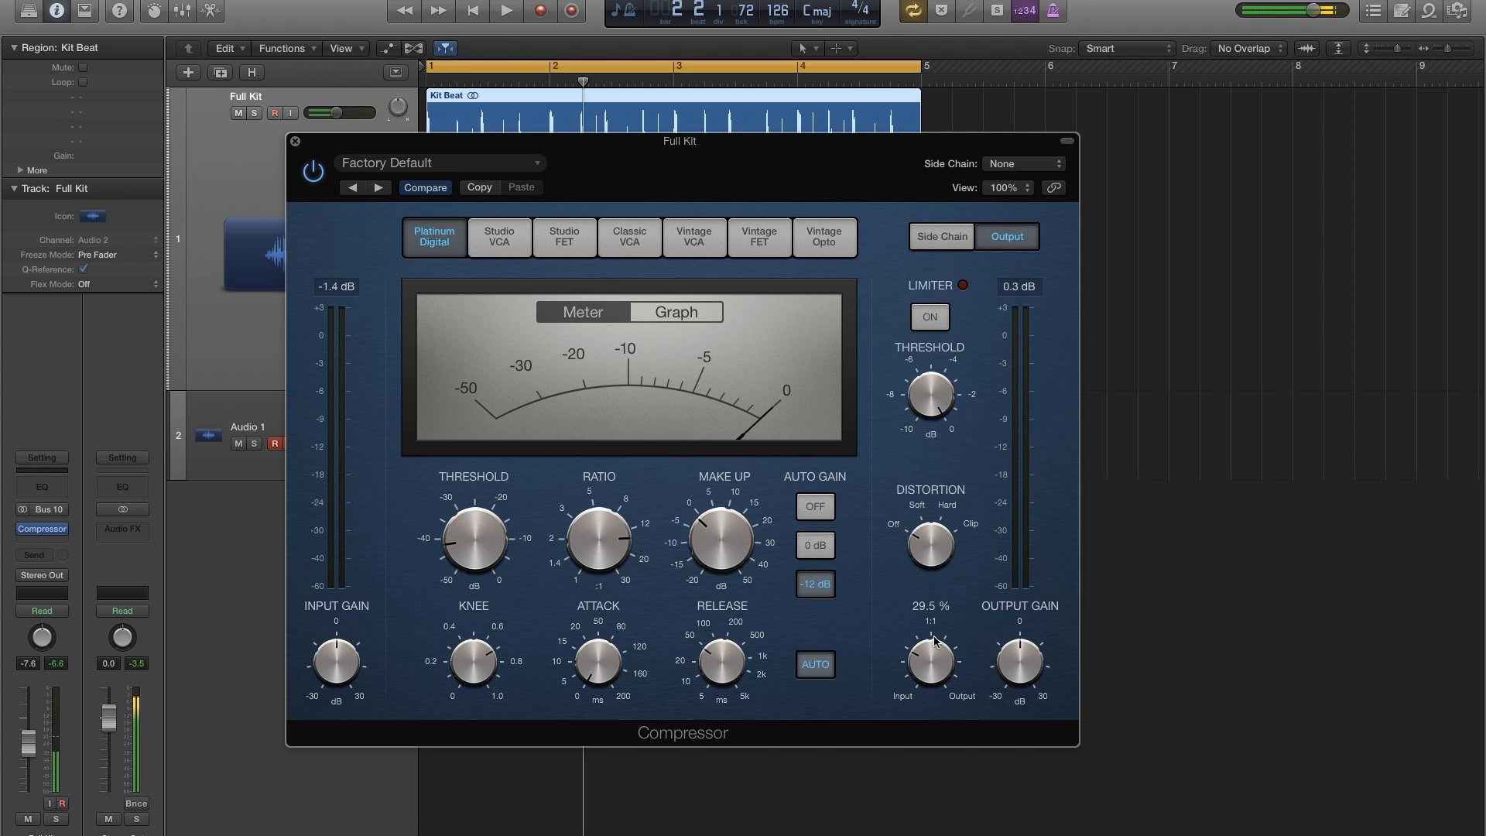